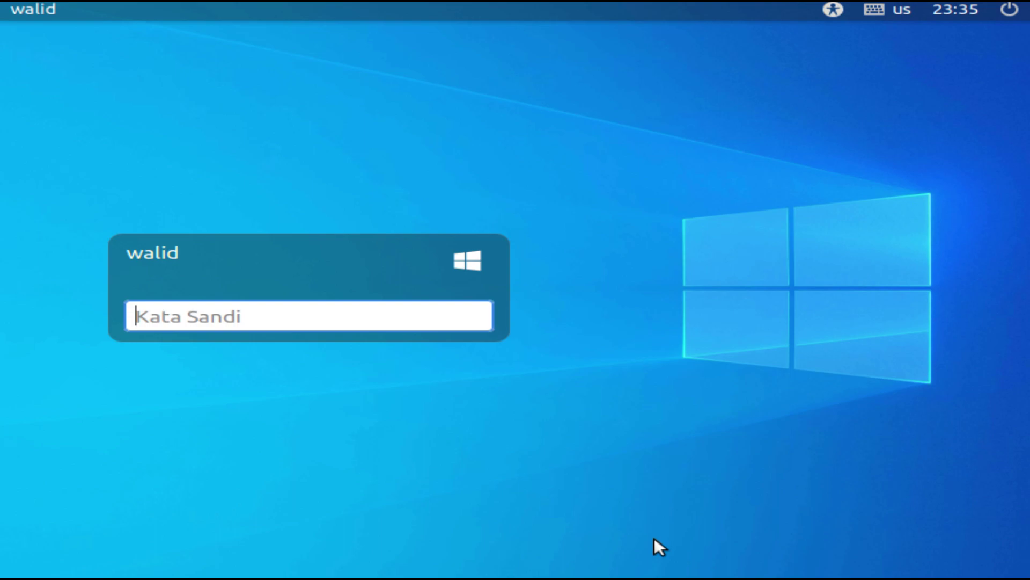
Log in with the account password, and dismiss the Windows Wine Mode installer and the video driver notification
type("***")
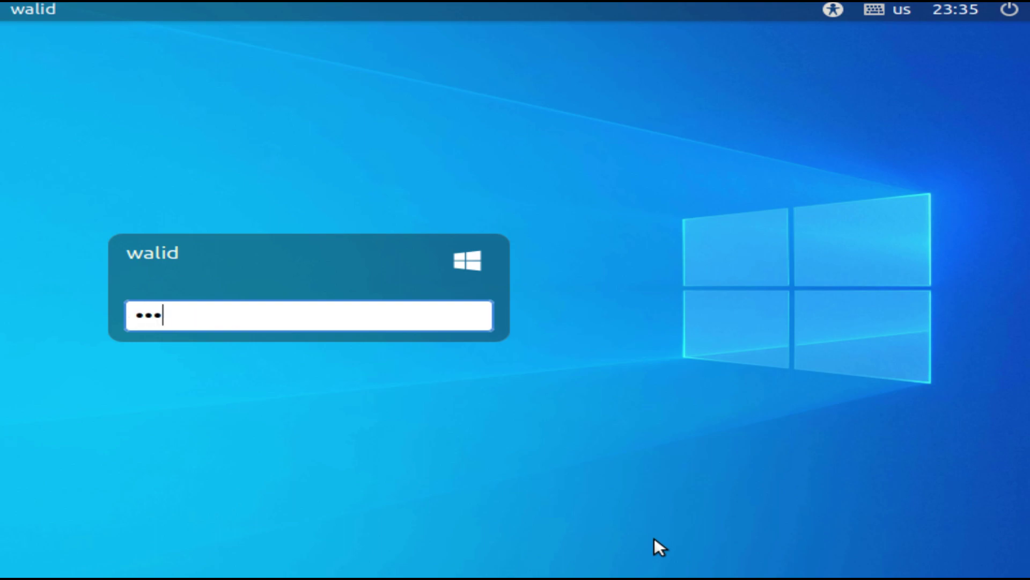
key("Return")
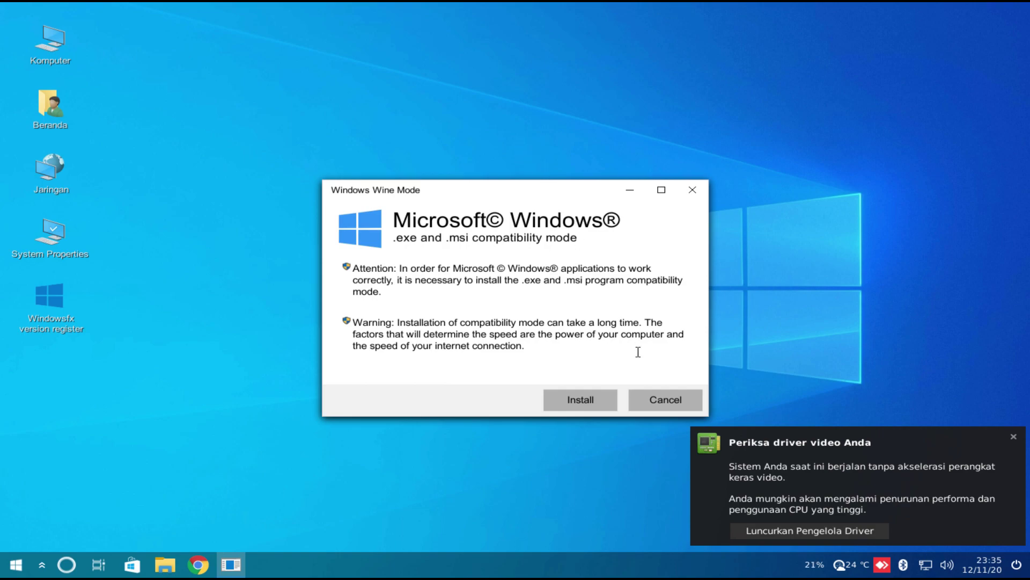
left_click(662, 397)
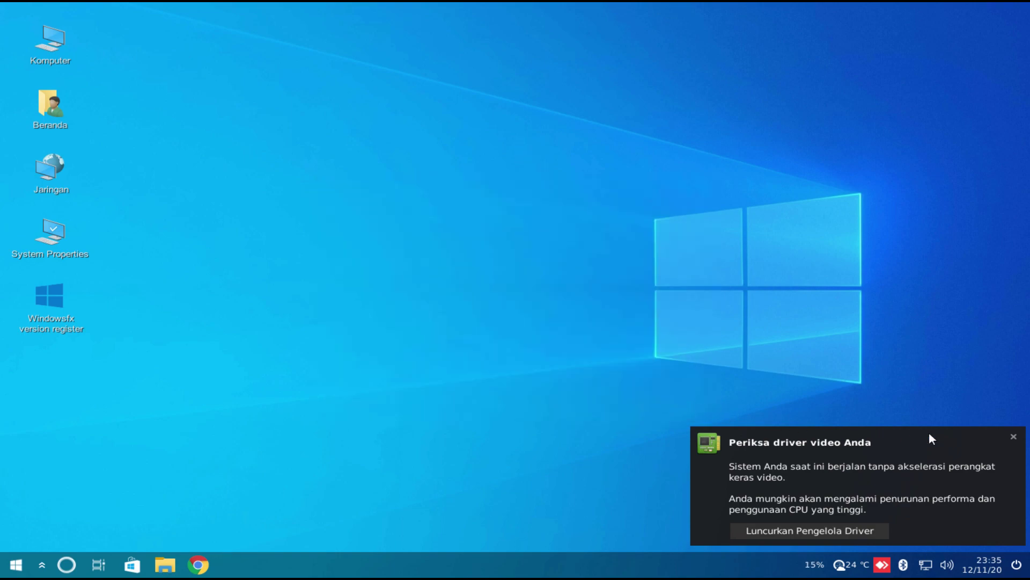
left_click(1013, 436)
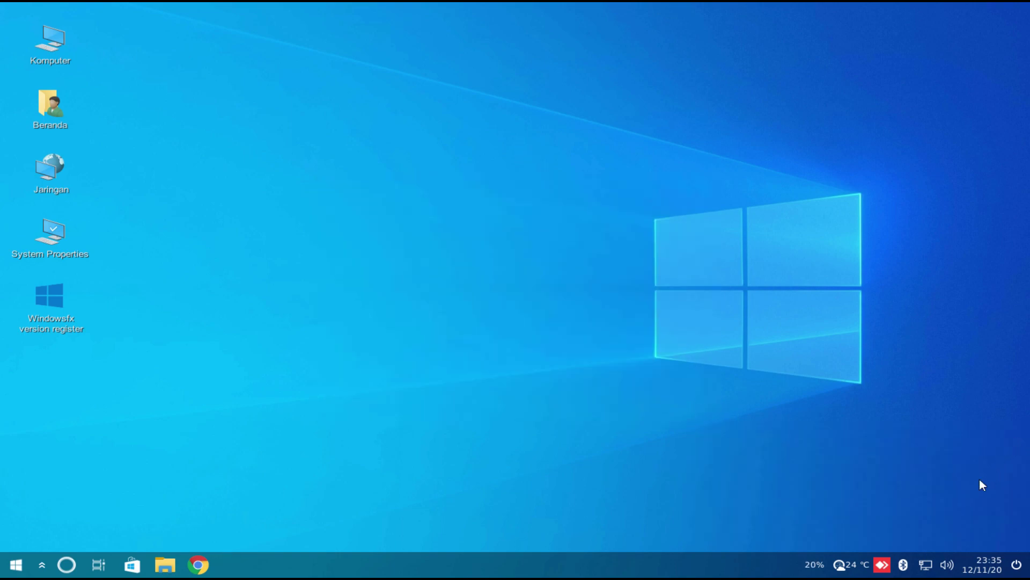
Look through the network, calendar and power options, and browse the installed application categories
left_click(922, 566)
left_click(738, 406)
left_click(977, 563)
left_click(1017, 564)
left_click(1017, 565)
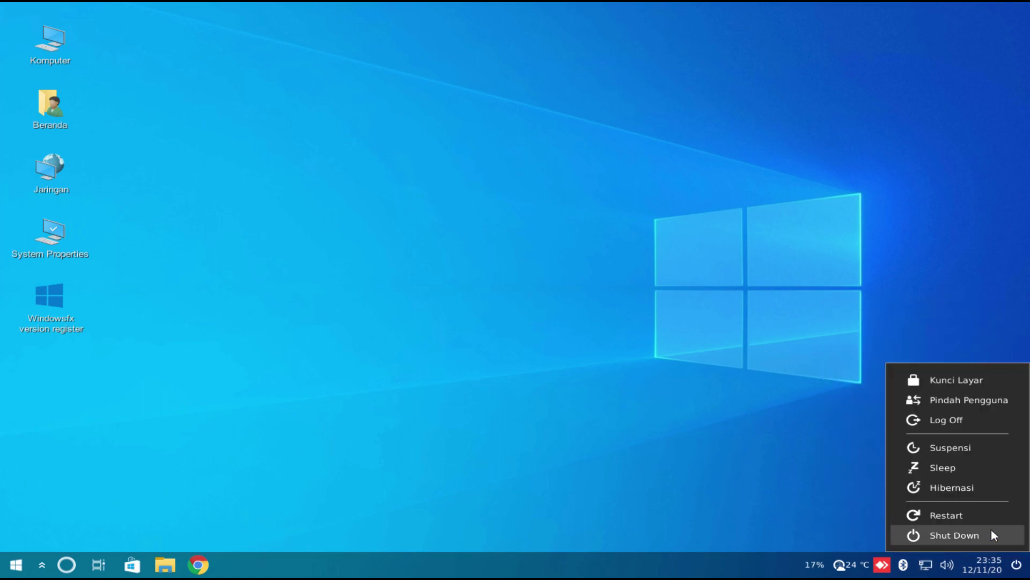
left_click(396, 383)
left_click(15, 565)
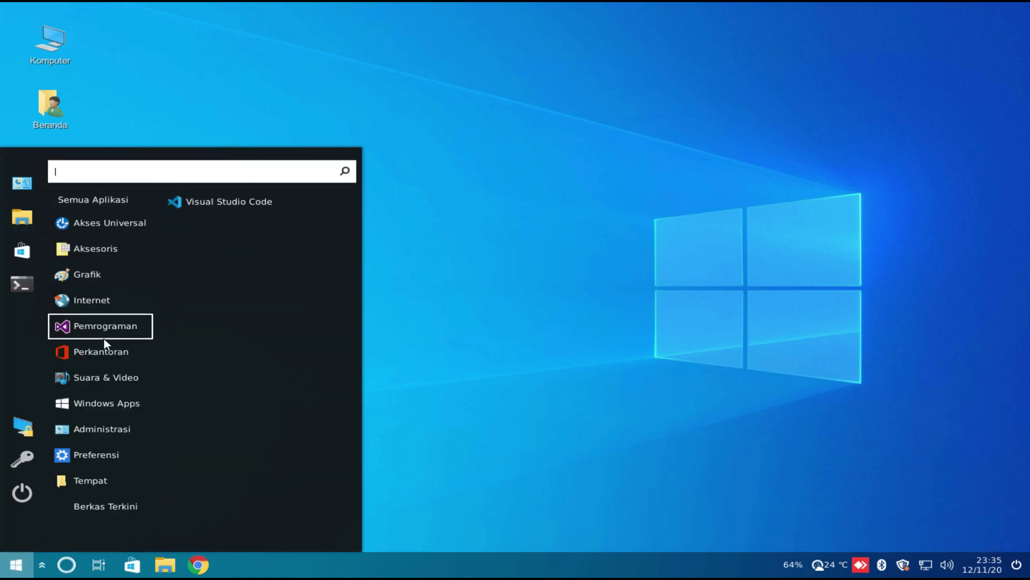
Open and exit the Helloa assistant, and view the workspace overview before returning to Ruang Kerja 1
left_click(65, 567)
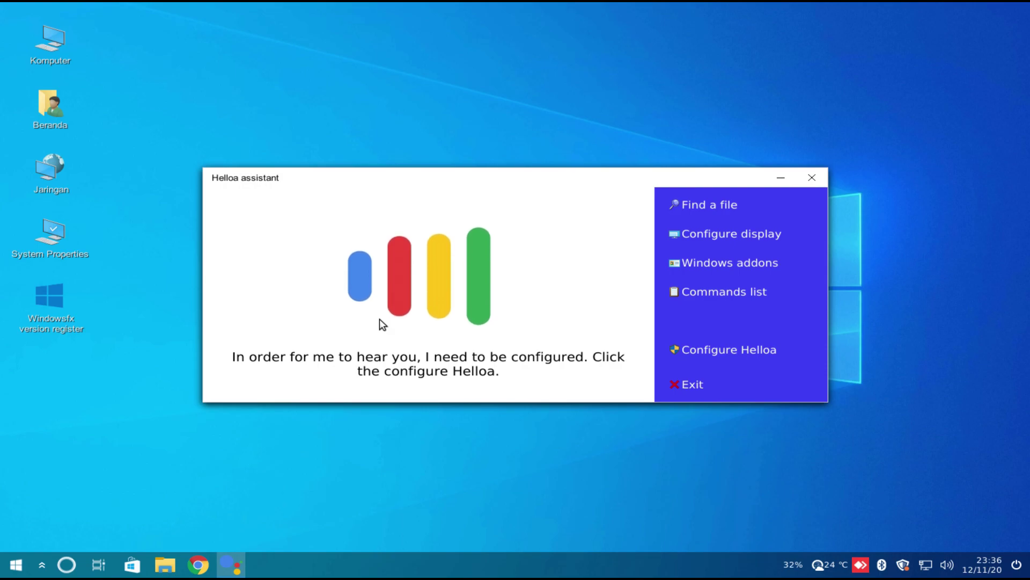
left_click(701, 383)
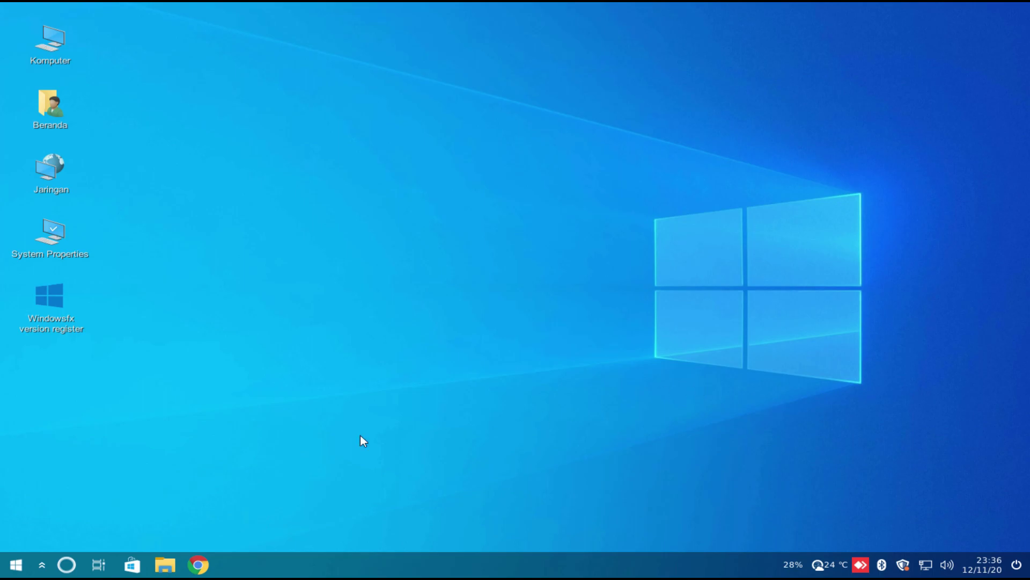
left_click(89, 559)
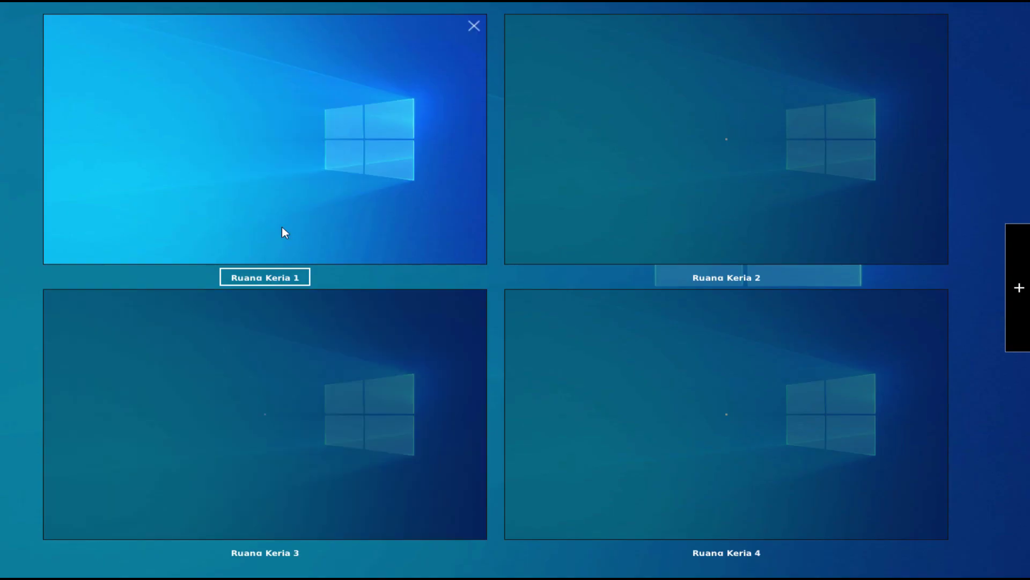
left_click(283, 227)
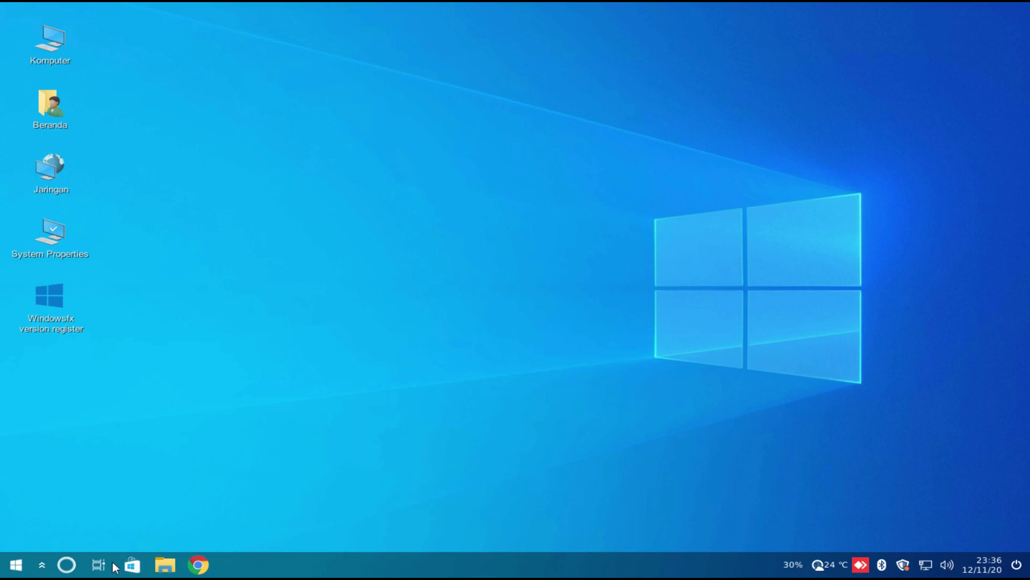
Open the home folder in the file manager and move its window to the workspace Ruang Kerja 4, switching there
left_click(165, 564)
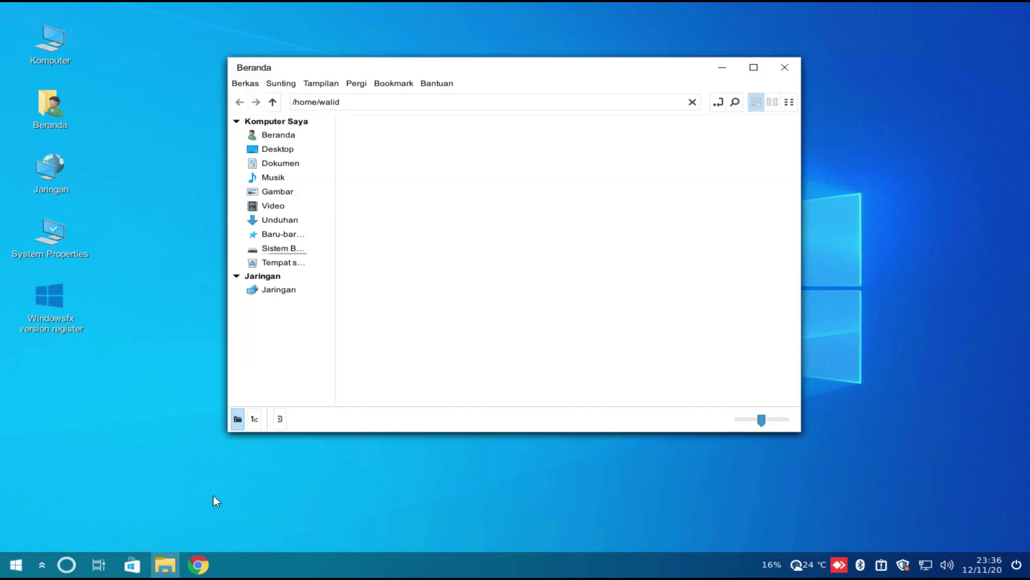
left_click(195, 458)
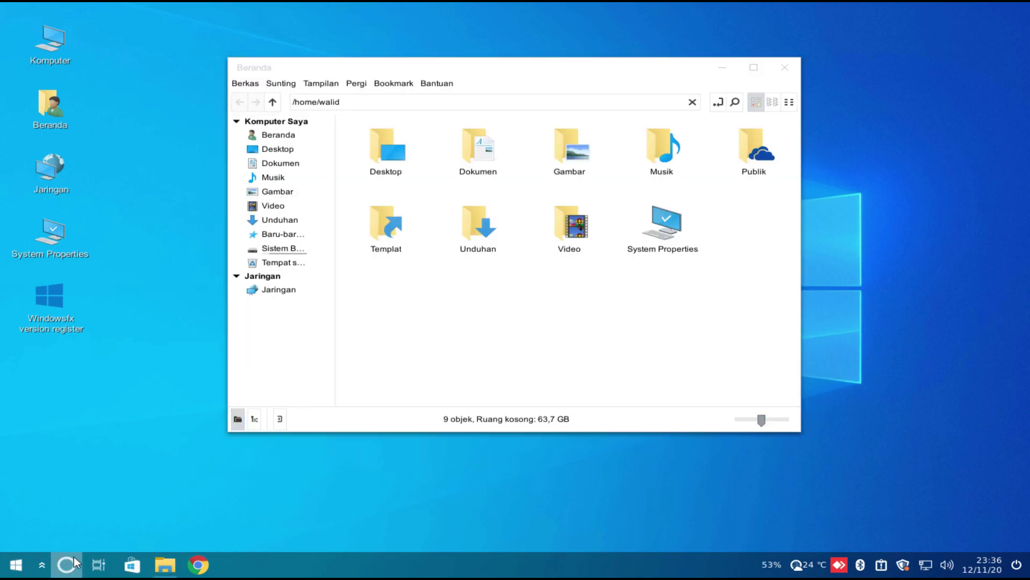
left_click(98, 564)
left_click_drag(260, 110, 667, 429)
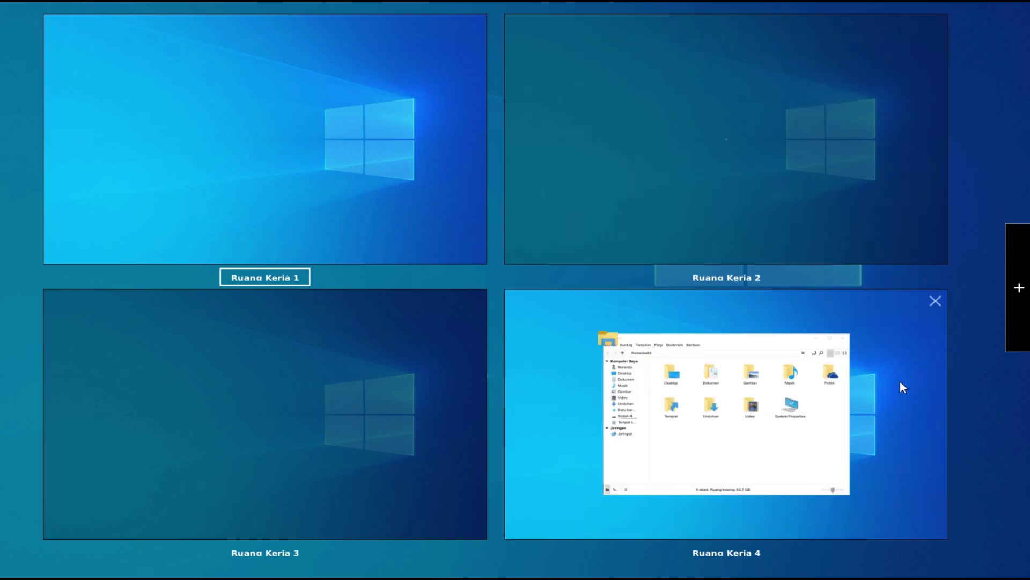
left_click(900, 382)
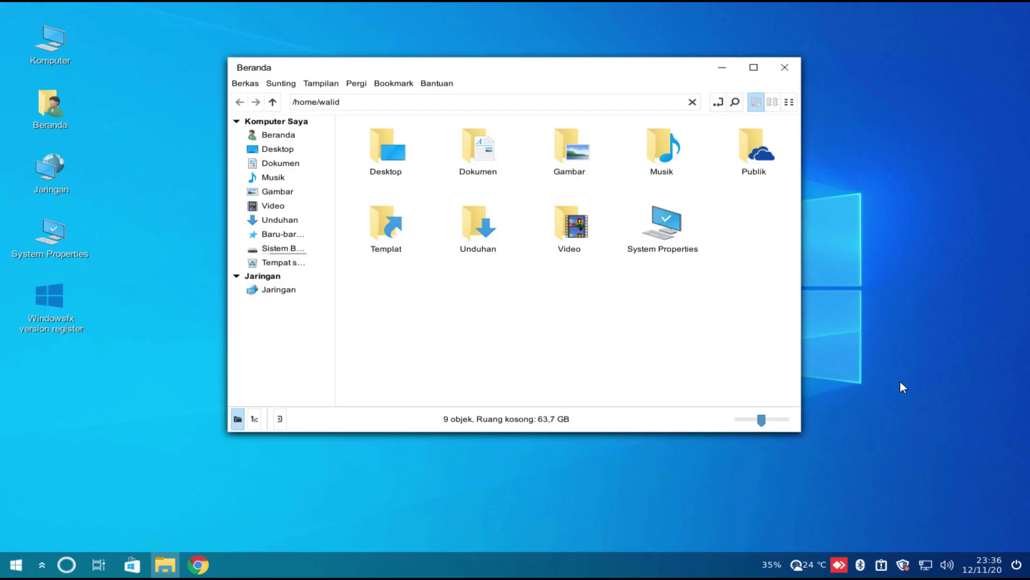
Launch the Helloa assistant, switch back to the workspace Ruang Kerja 1, and close the assistant
left_click(66, 564)
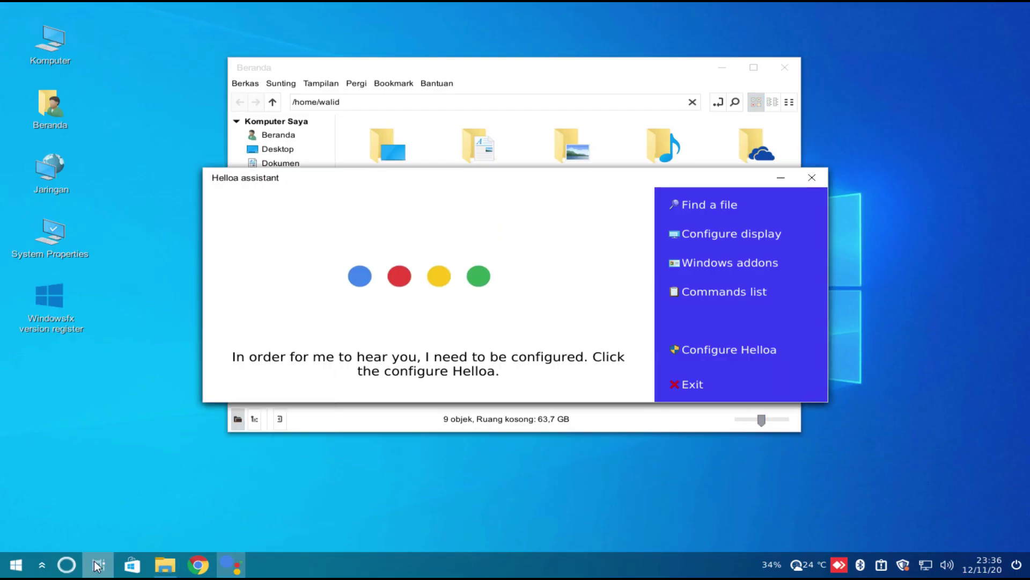
left_click(97, 563)
left_click(227, 181)
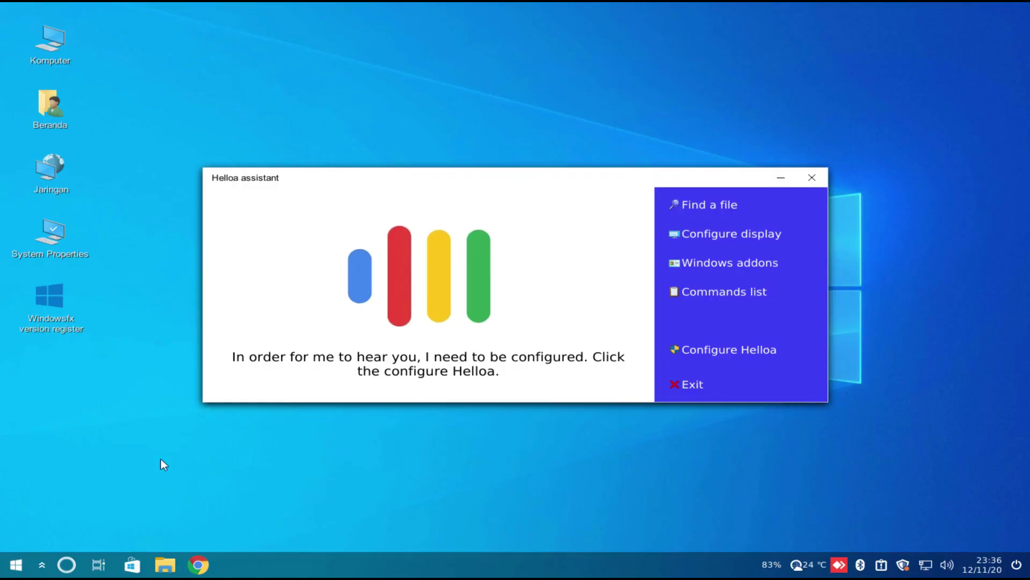
left_click(812, 177)
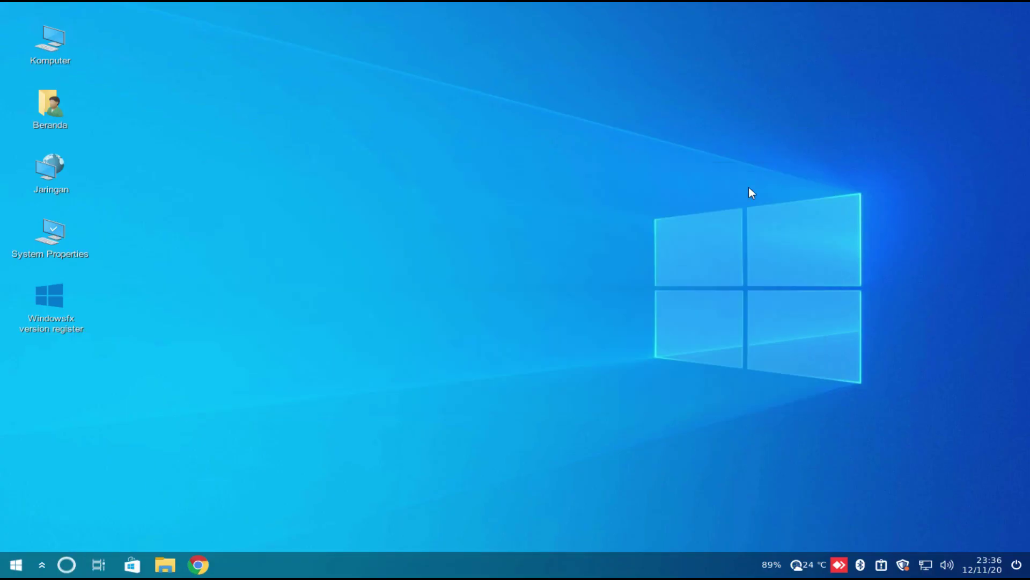
Open Komputer from the desktop and examine the folders in the root of the system drive (Sistem Berkas)
double_click(45, 42)
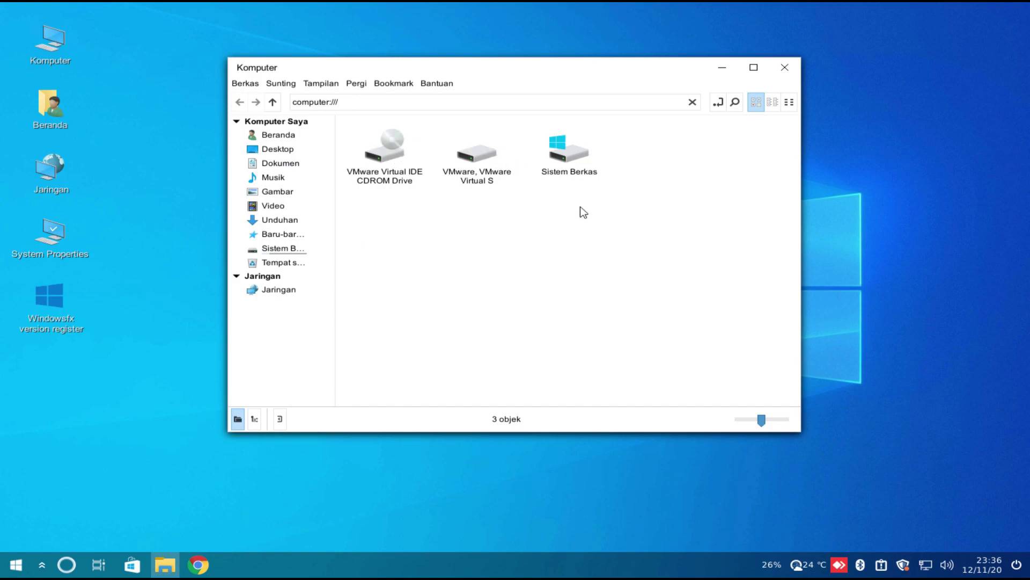
left_click_drag(416, 64, 531, 95)
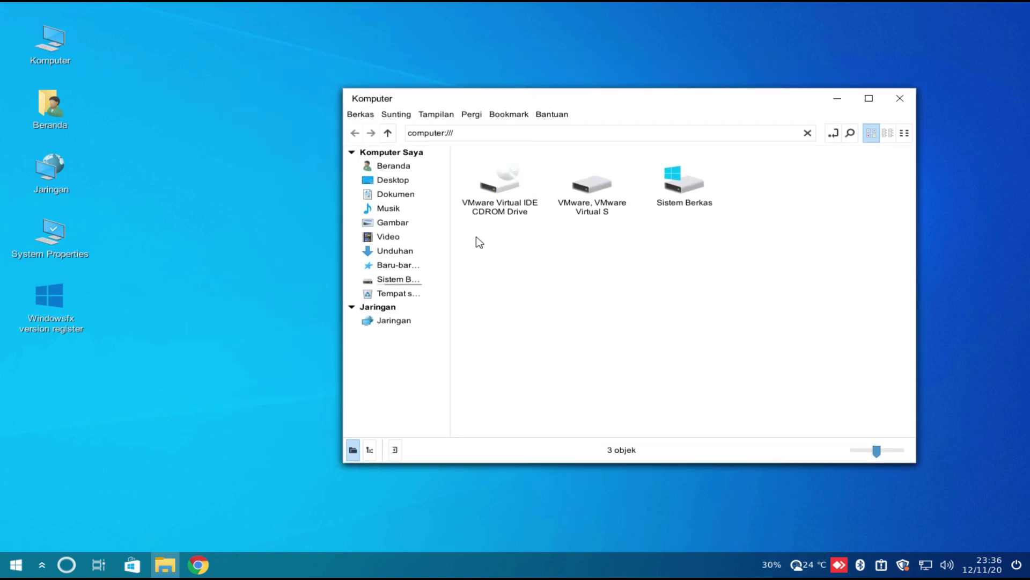
left_click(395, 281)
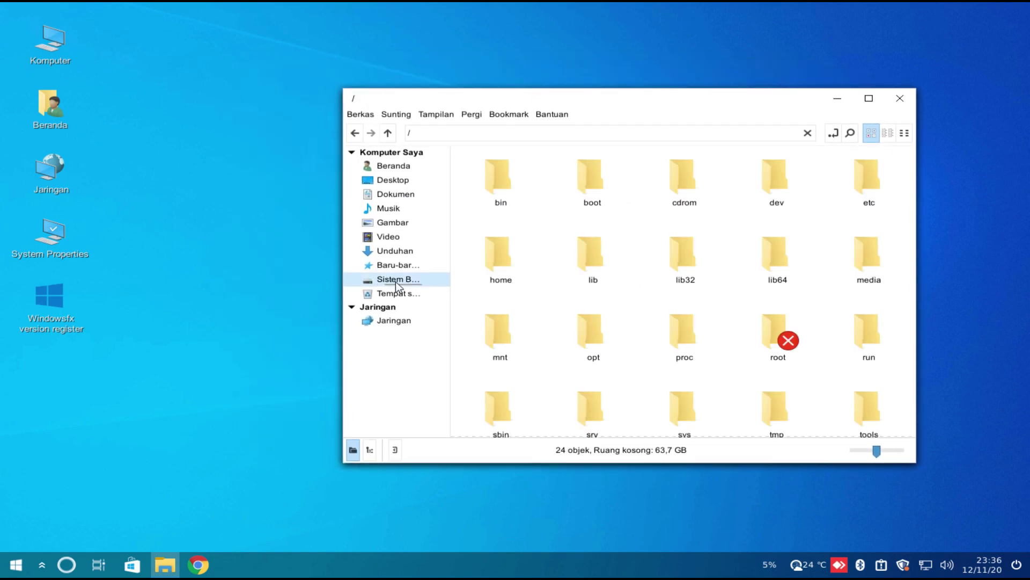
scroll(564, 285, "down", 2)
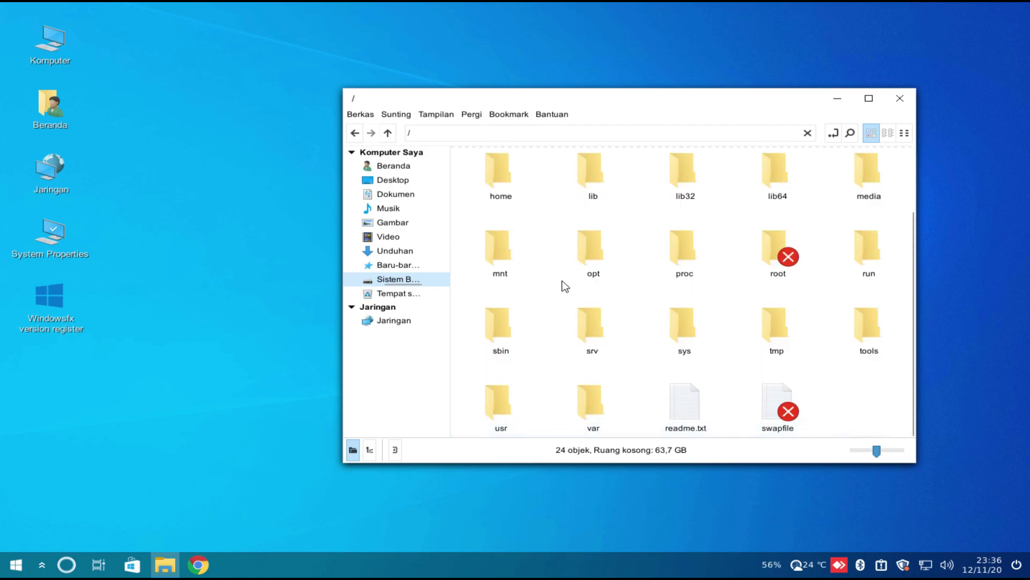
scroll(569, 289, "up", 2)
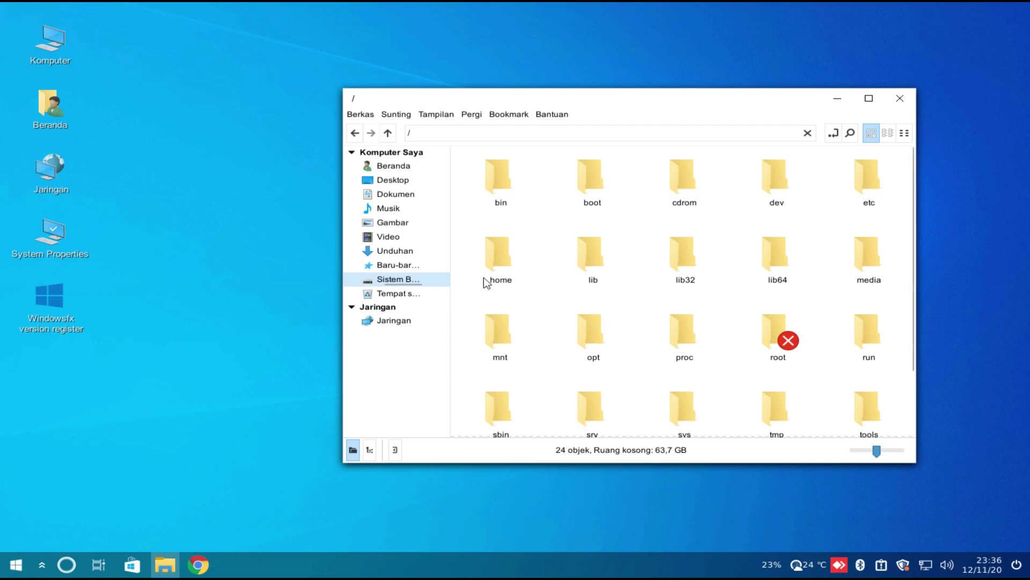
Look inside the home directory and the user's personal folder, and go back to the root of Sistem Berkas
double_click(497, 252)
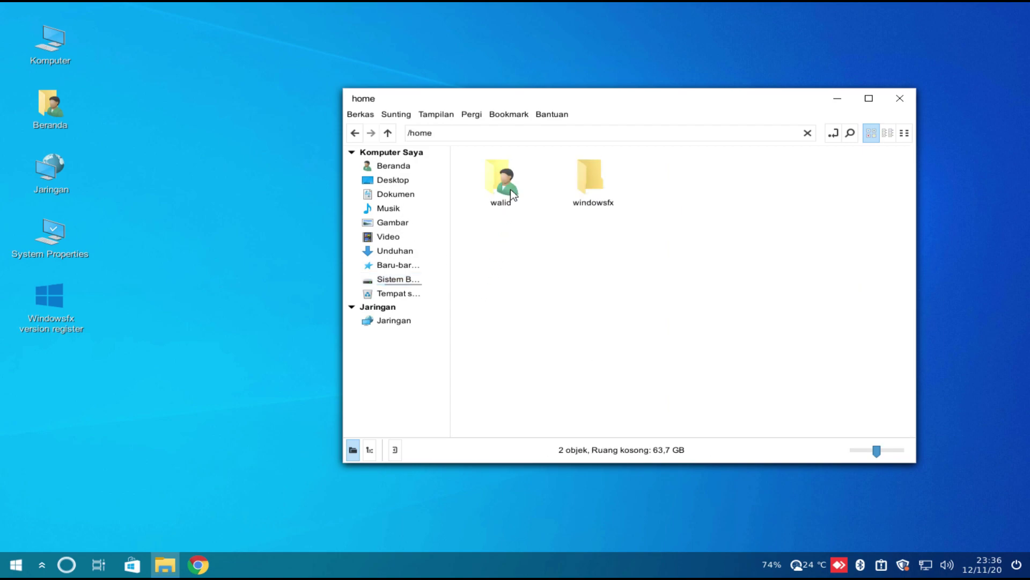
double_click(510, 188)
right_click(570, 339)
left_click(524, 349)
left_click(399, 279)
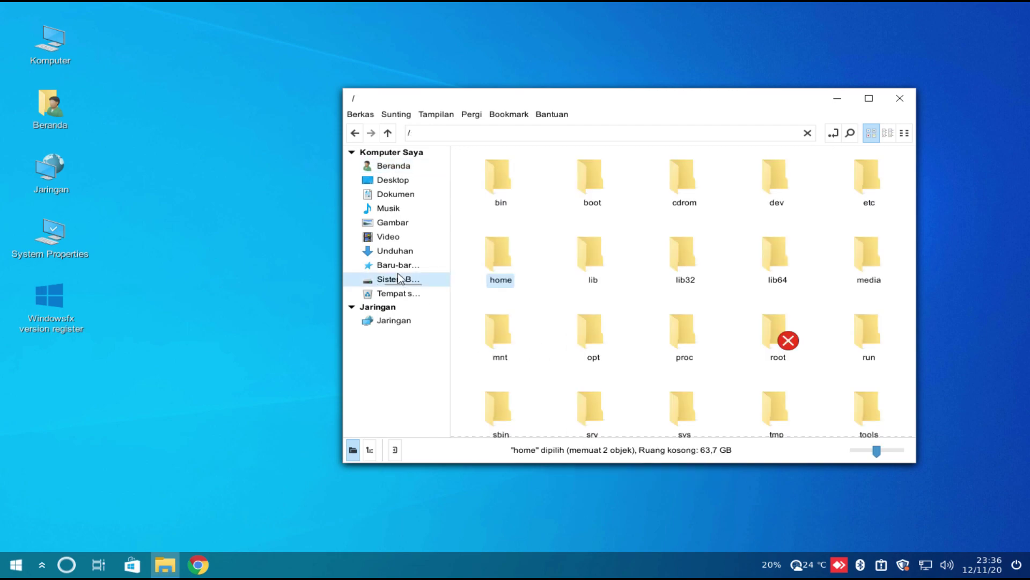
View the Unduhan and Video folders, and close the file manager
left_click(402, 251)
left_click(399, 237)
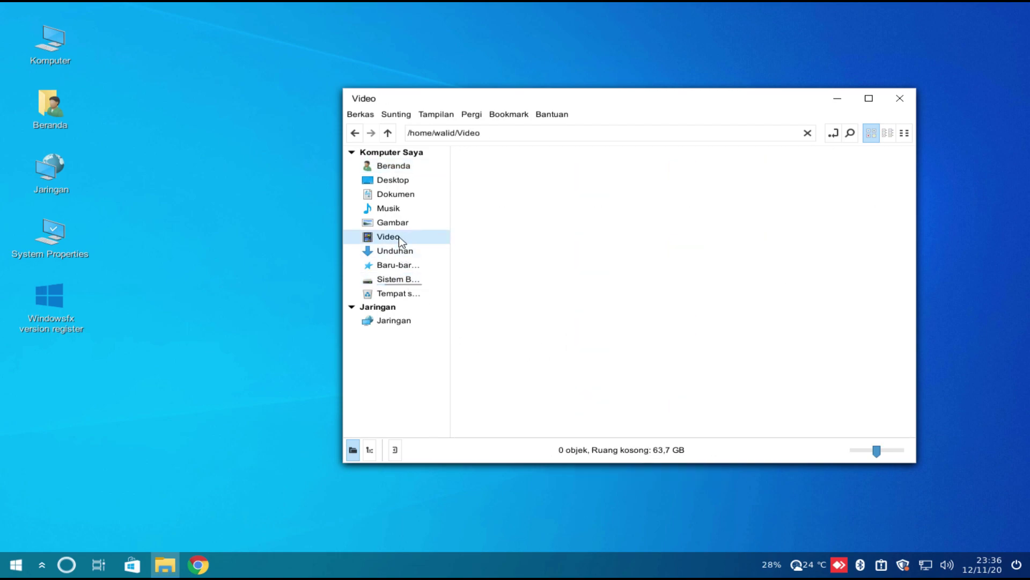
left_click(900, 99)
Open the desktop background settings and display the Windowsfx picture collection, checking the Gambar folder as well
right_click(574, 110)
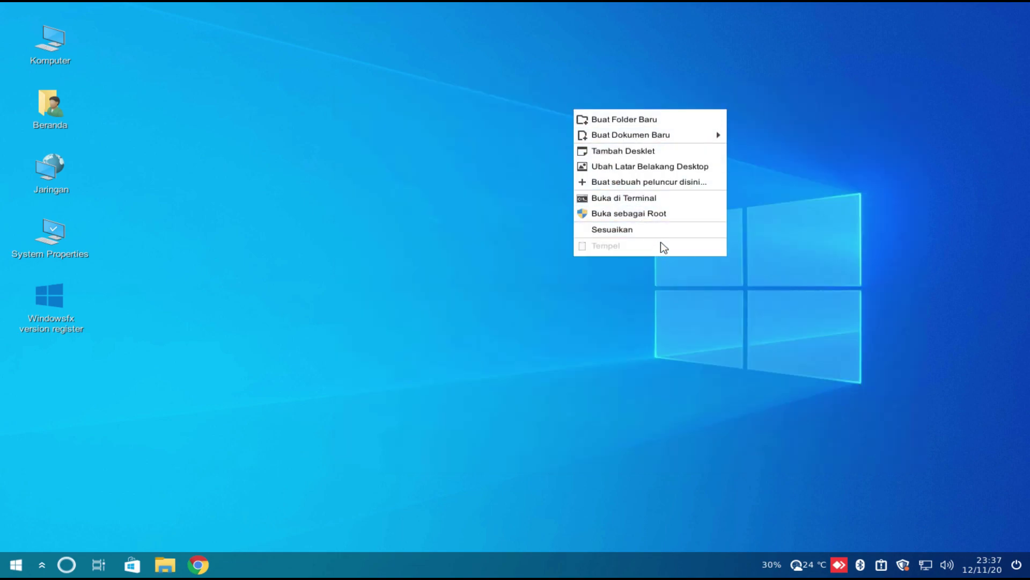
left_click(657, 168)
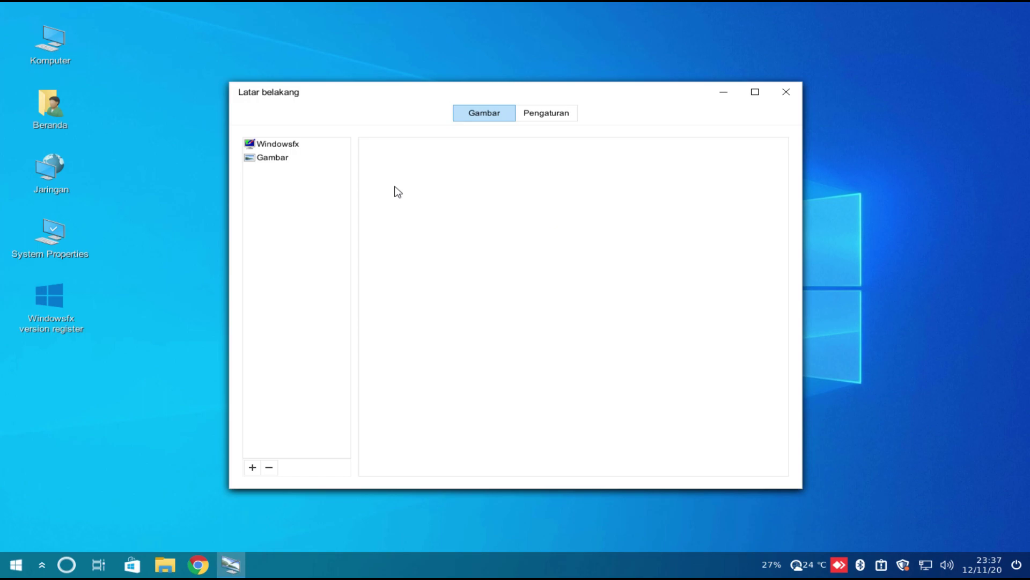
left_click(278, 146)
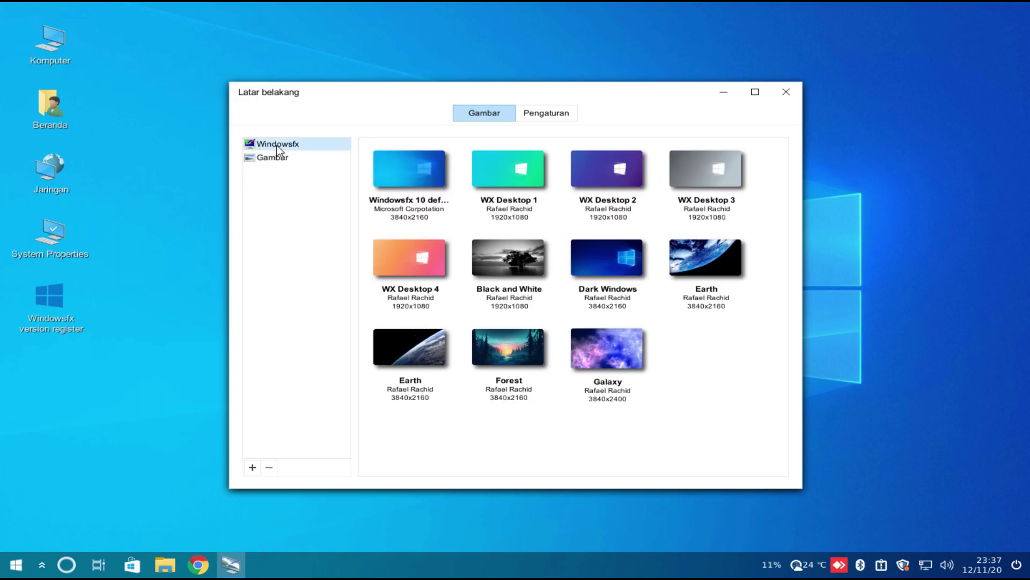
left_click(301, 157)
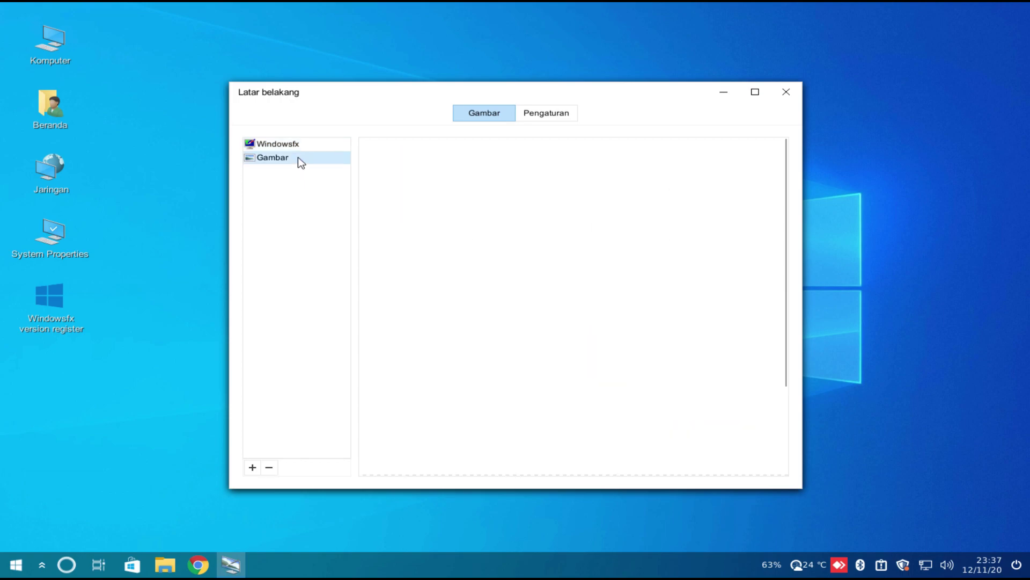
left_click(301, 145)
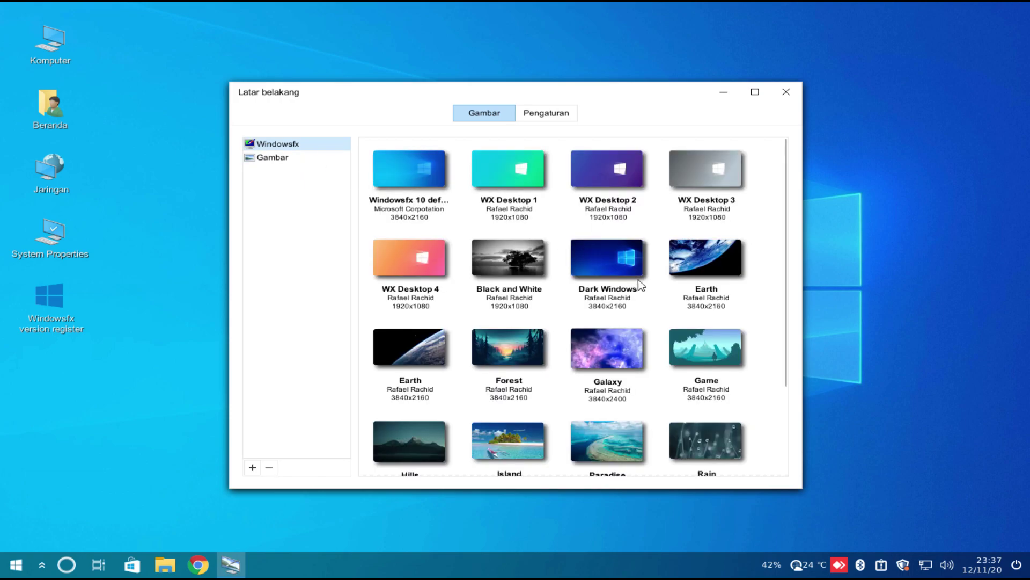
Try the Dark Windows background, replace it with Windows Tux, and close the background settings
left_click(628, 271)
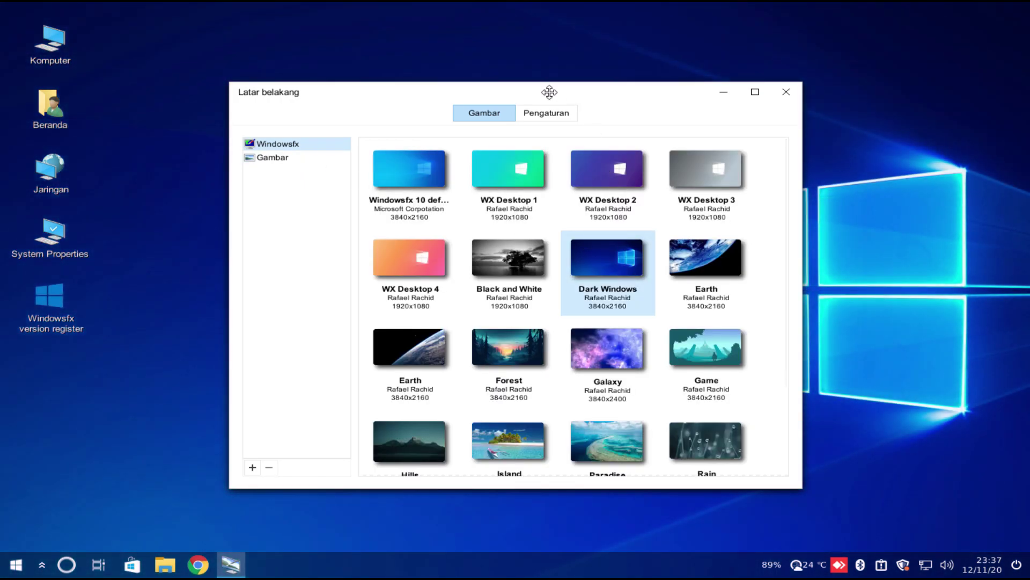
left_click_drag(579, 91, 248, 95)
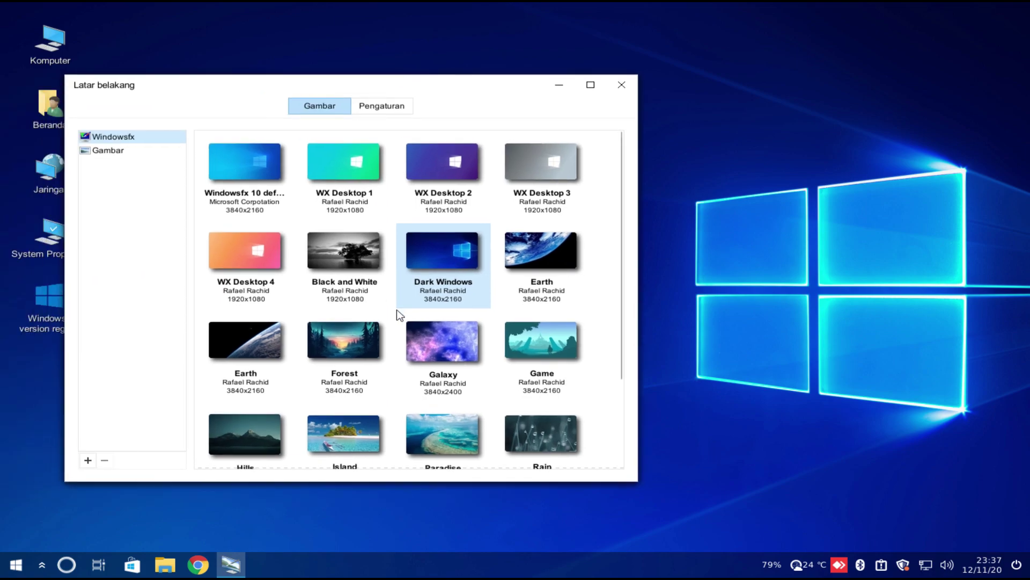
scroll(402, 315, "down", 3)
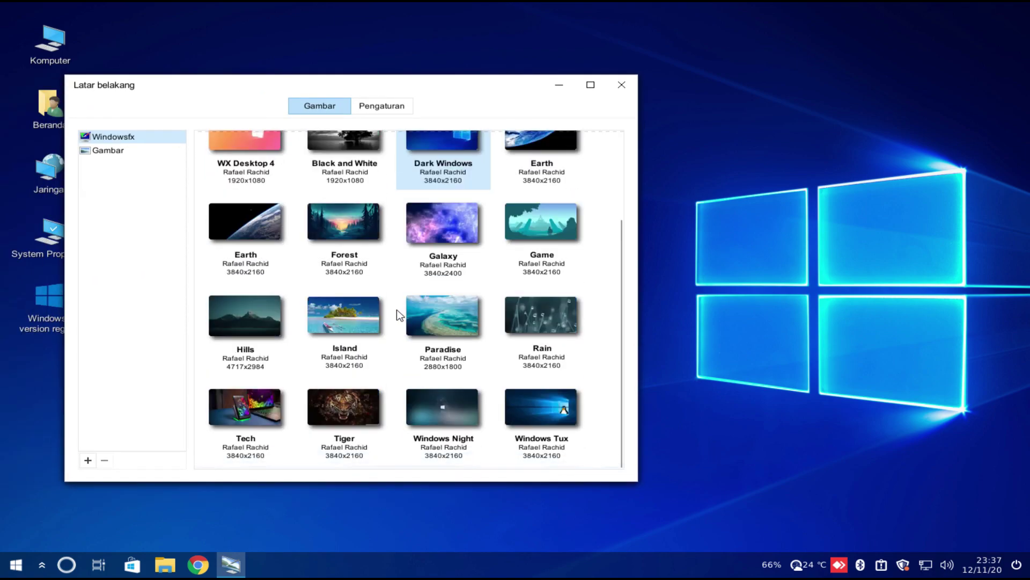
left_click(529, 409)
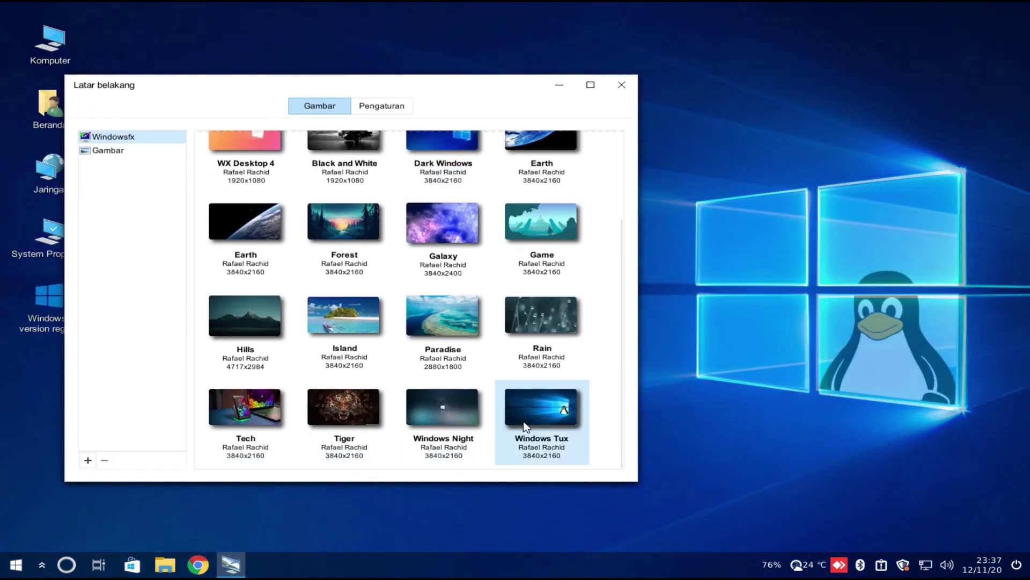
left_click(622, 84)
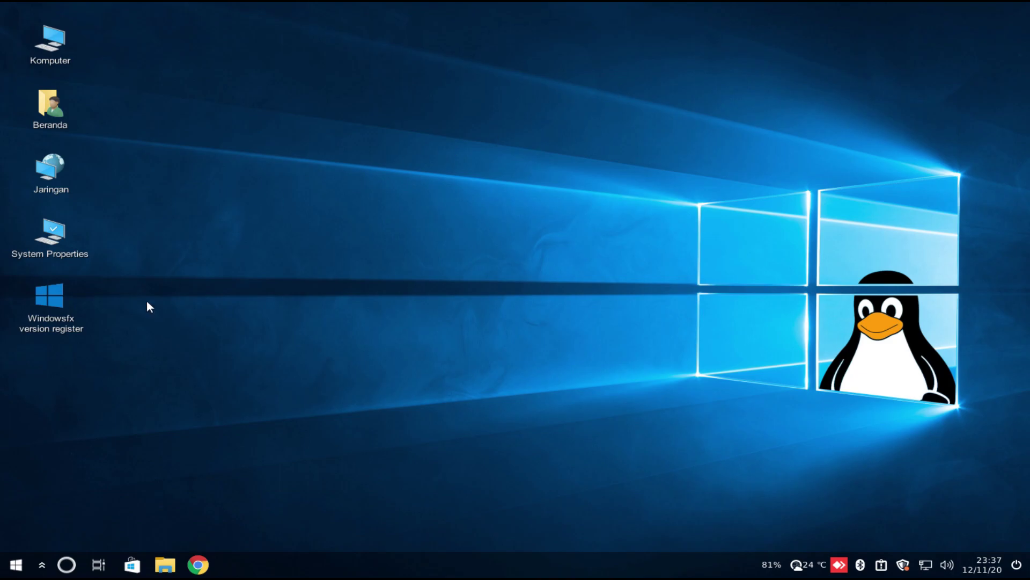
Look through the complete list of Aksesoris applications in the application menu
left_click(26, 575)
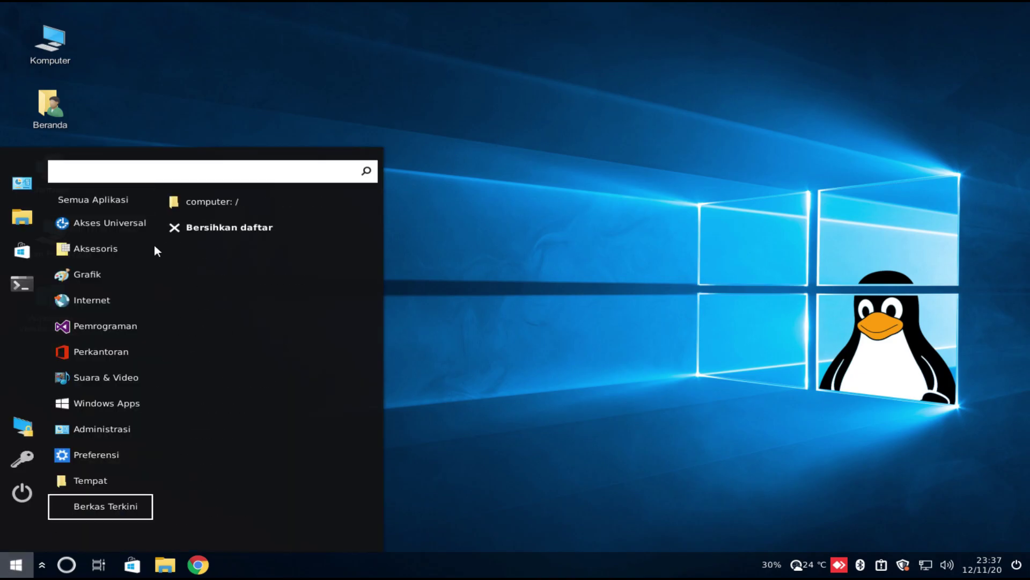
mouse_move(114, 240)
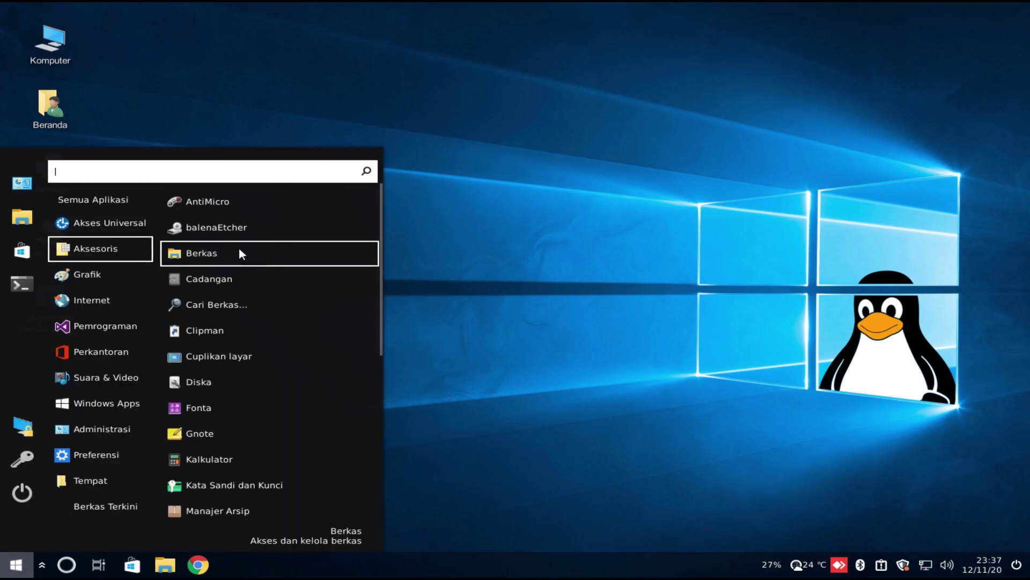
scroll(281, 284, "down", 4)
scroll(282, 285, "down", 4)
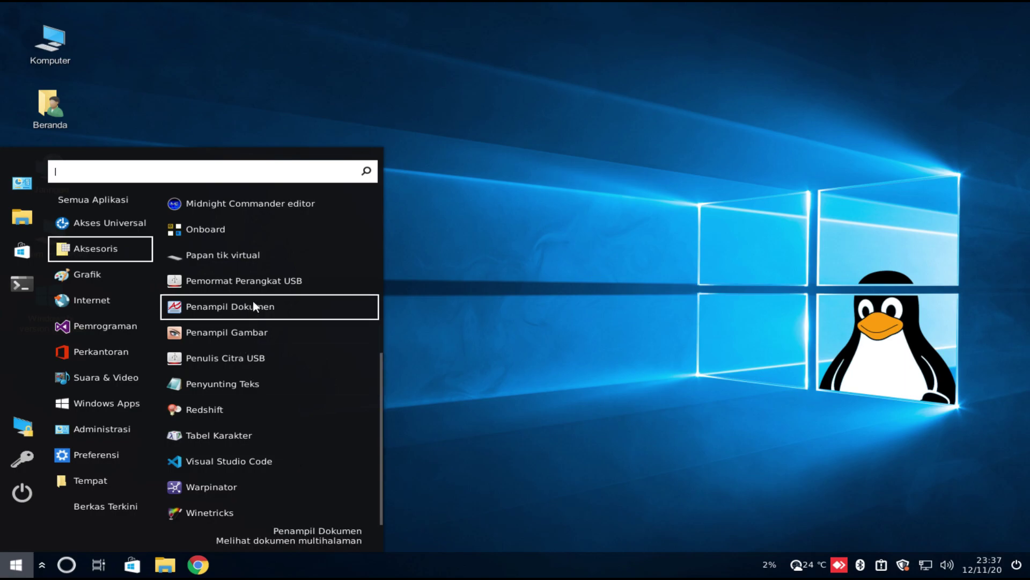
scroll(252, 298, "up", 4)
scroll(253, 293, "up", 3)
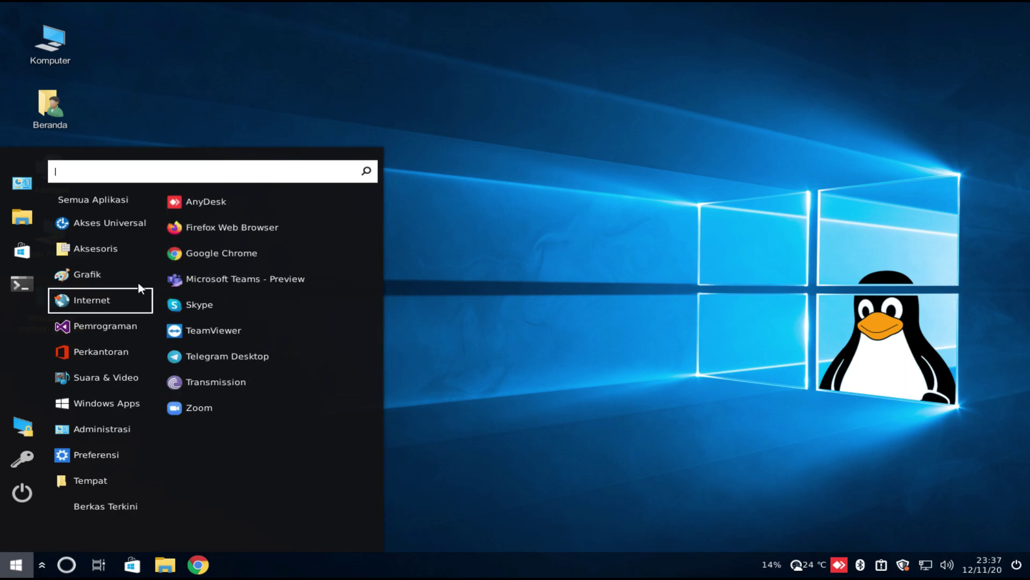
View the applications offered in the Grafik, Internet and Pemrograman categories
mouse_move(124, 276)
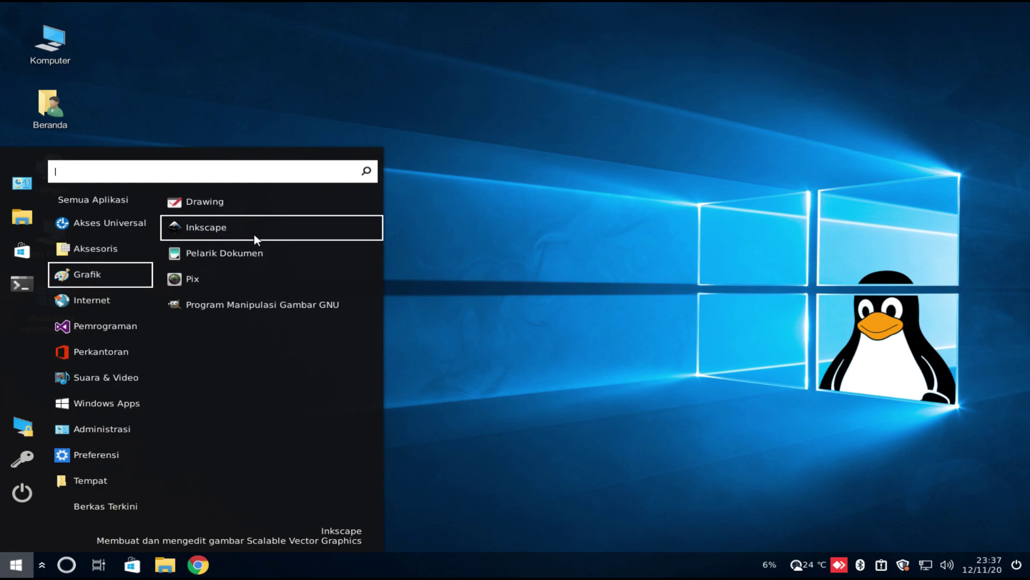
left_click(125, 301)
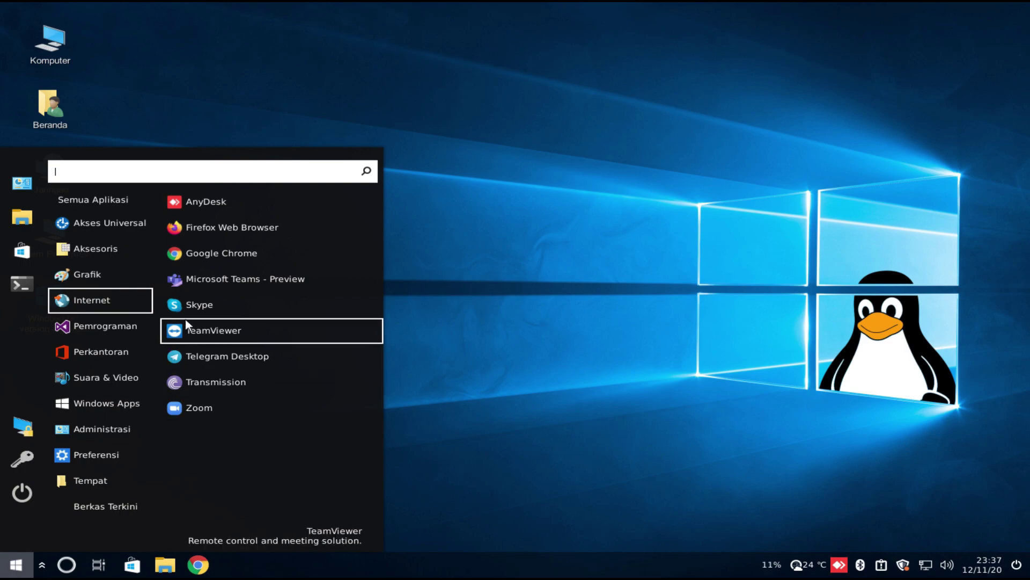
left_click(138, 324)
Launch Word from the Perkantoran applications and wait for a blank document
left_click(143, 352)
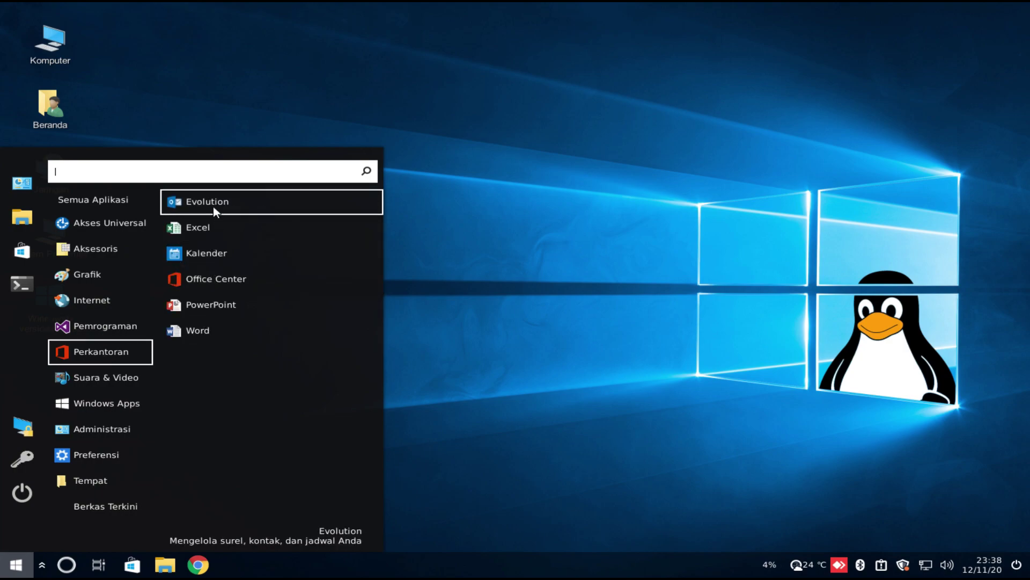
left_click(232, 332)
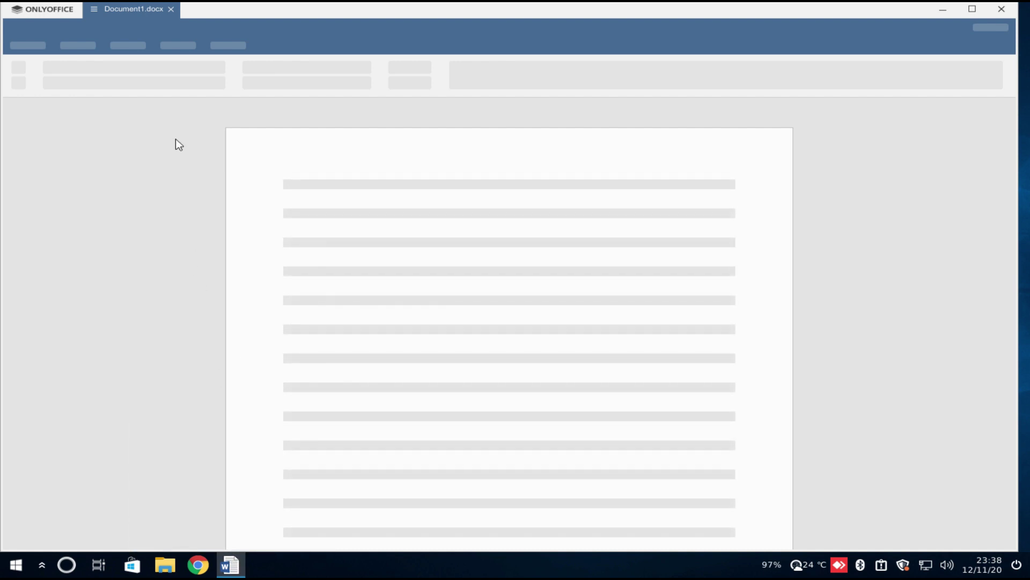
mouse_move(232, 564)
left_click(16, 564)
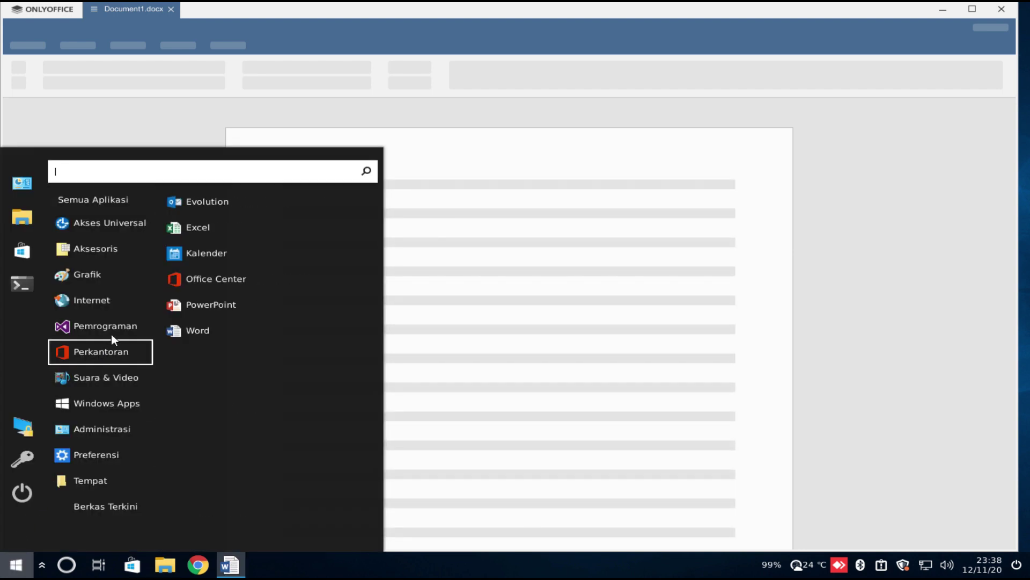
mouse_move(110, 348)
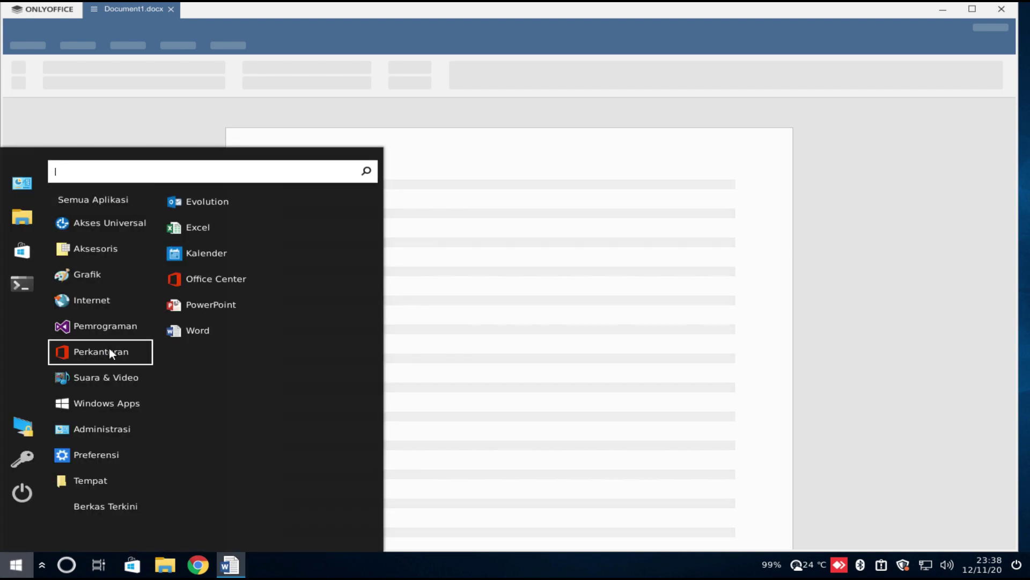
left_click(221, 308)
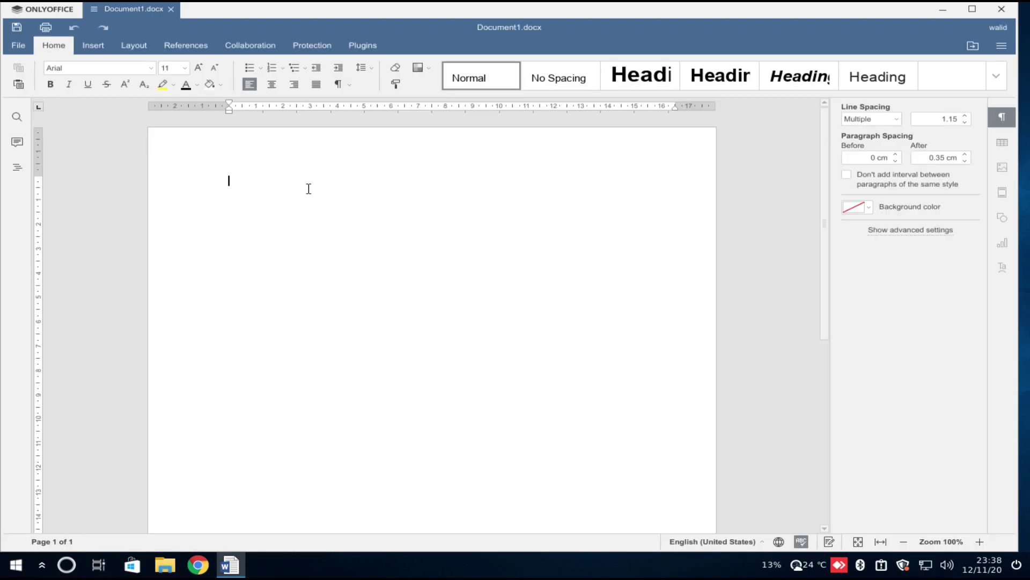
Check the document's view options and the ONLYOFFICE About information, and return to Document1.docx
left_click(993, 52)
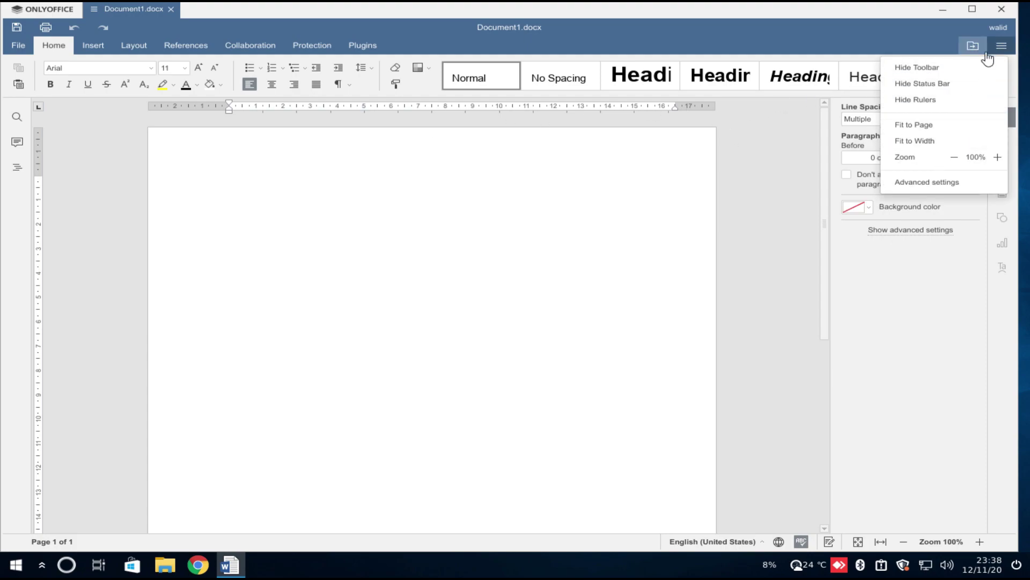
left_click(66, 11)
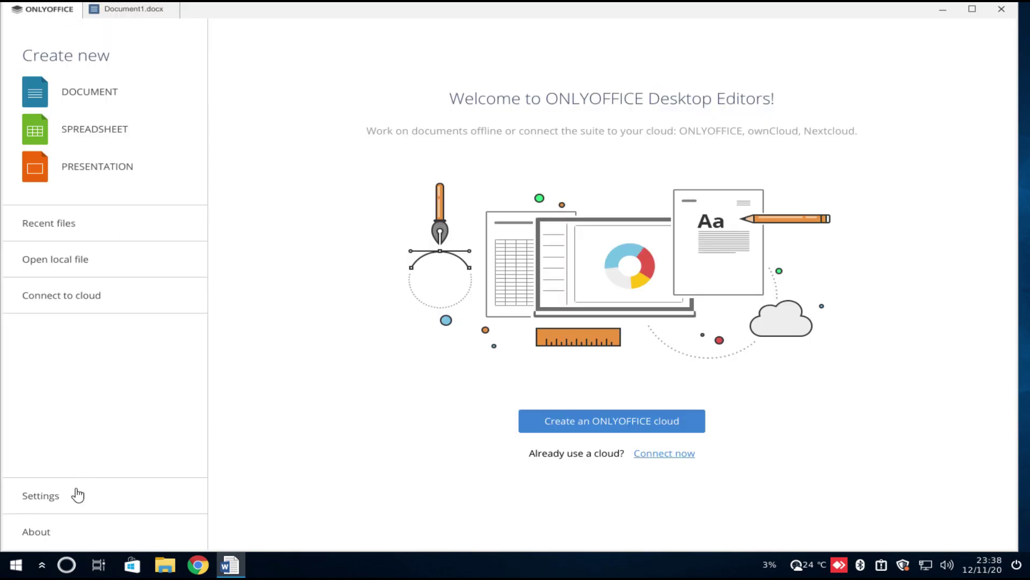
left_click(65, 532)
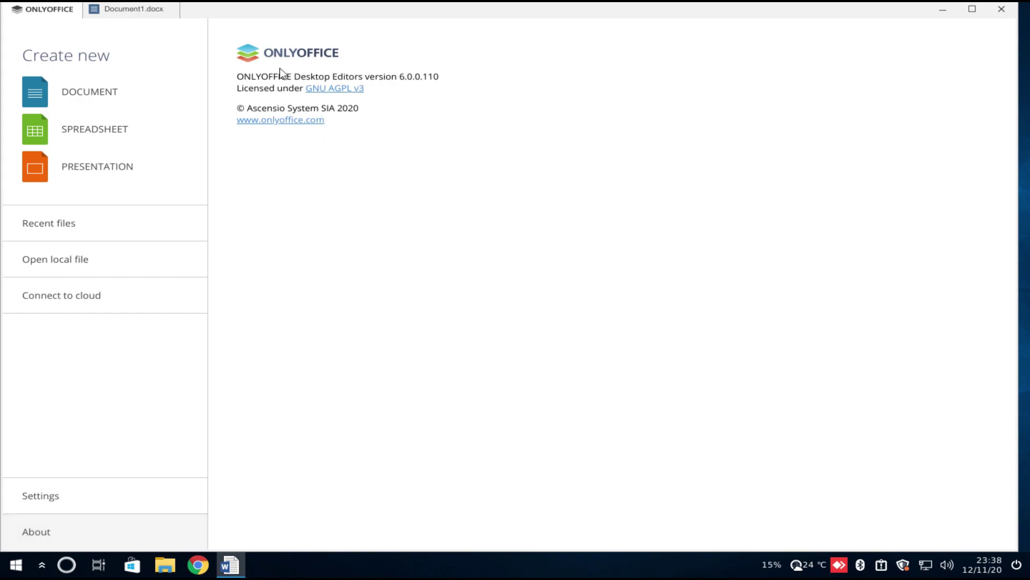
left_click(105, 13)
Write "Testing FX Linux" in the document, centre the line and make it bold
left_click(290, 196)
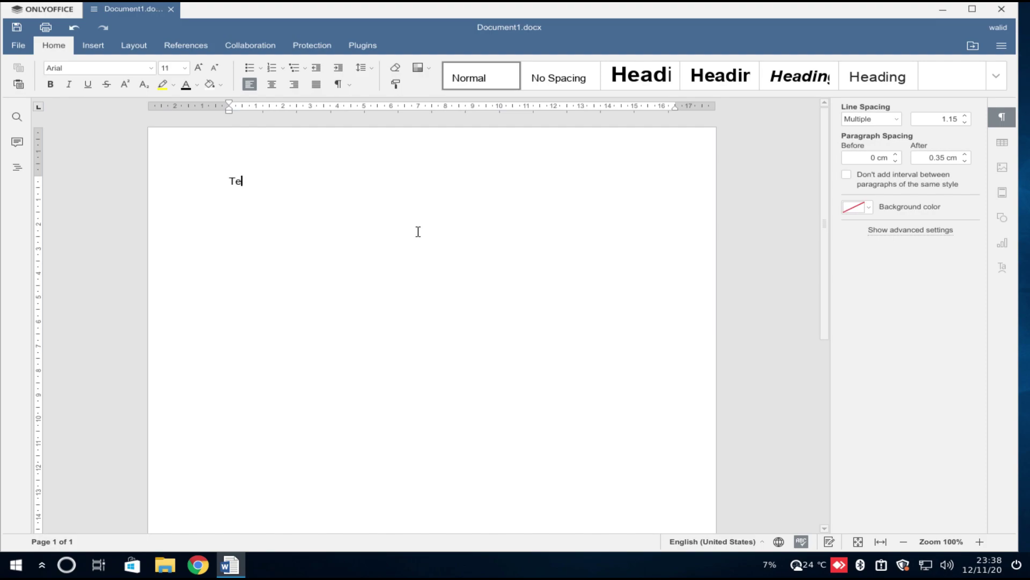
type("FX Linux")
key("ctrl+a")
key("ctrl+e")
key("ctrl+b")
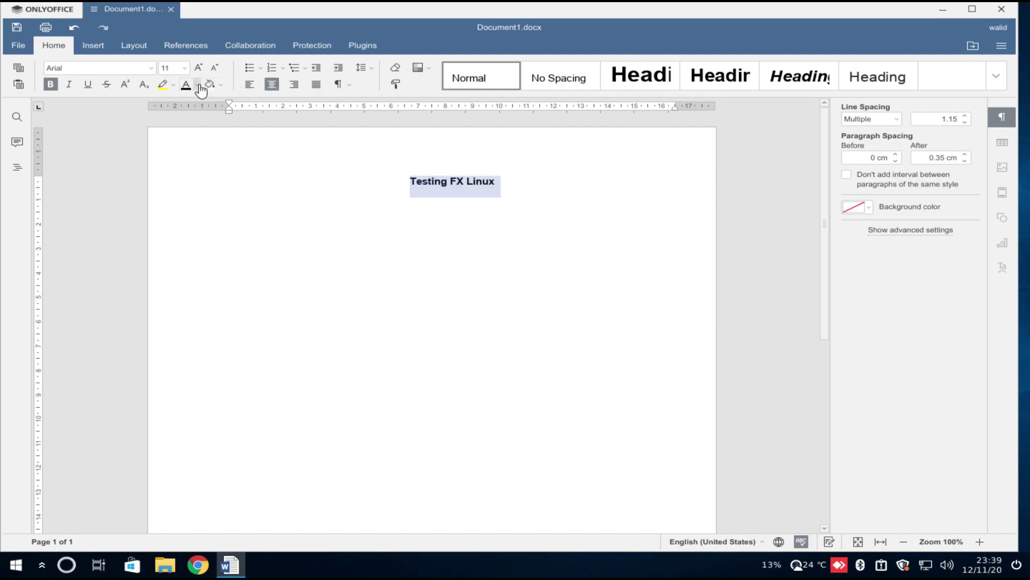
Look through the Layout, Insert, Collaboration, Protection, Plugins and Home tools, and check the available line spacing options
left_click(127, 46)
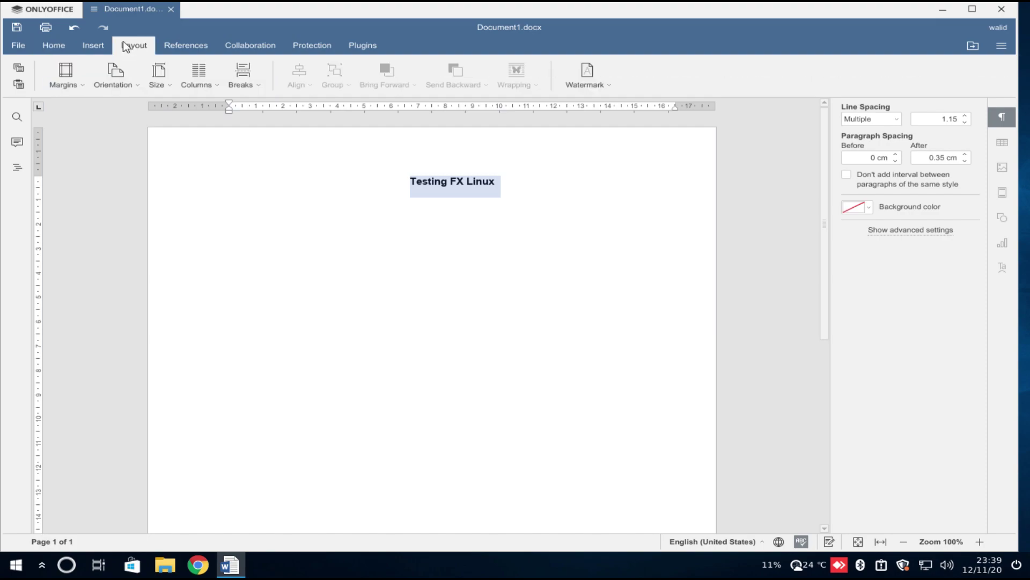
left_click(93, 45)
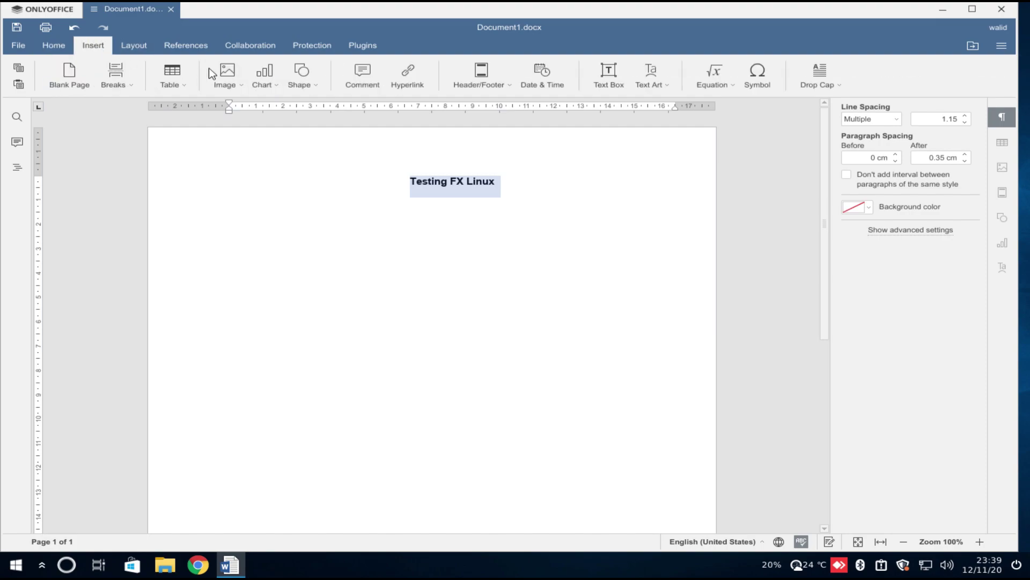
left_click(250, 45)
left_click(314, 46)
left_click(354, 47)
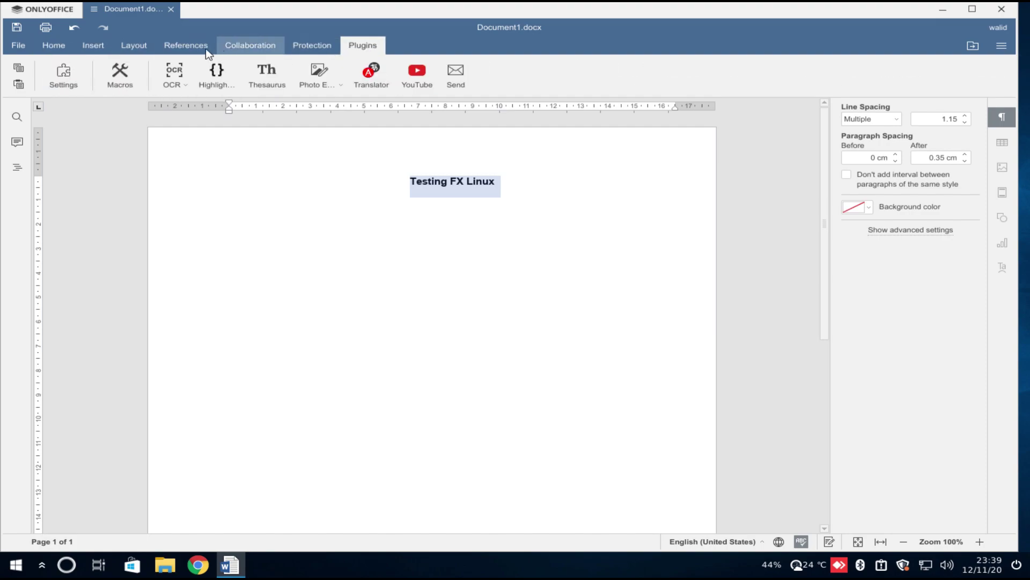
left_click(132, 45)
left_click(94, 45)
left_click(54, 46)
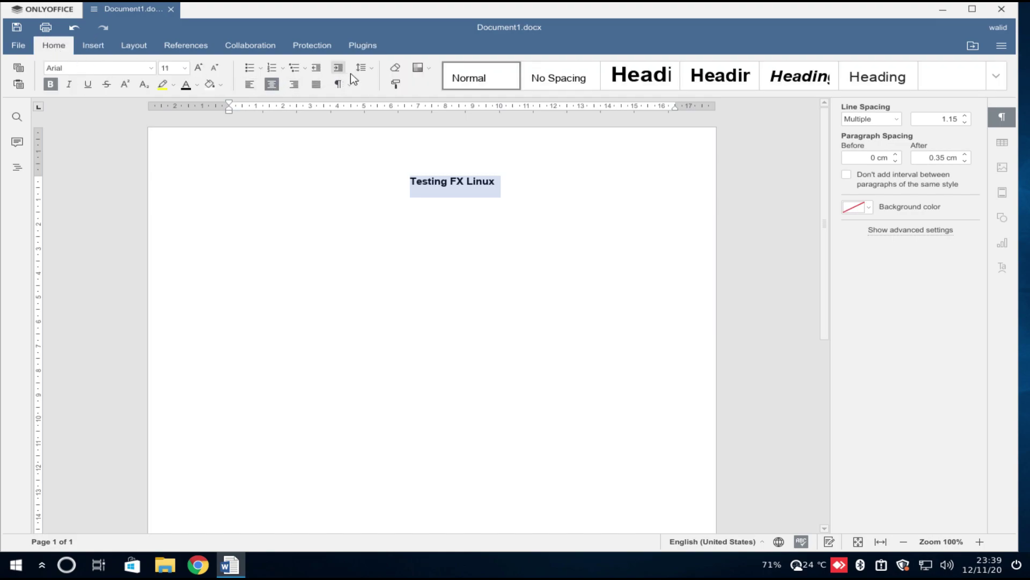
left_click(362, 68)
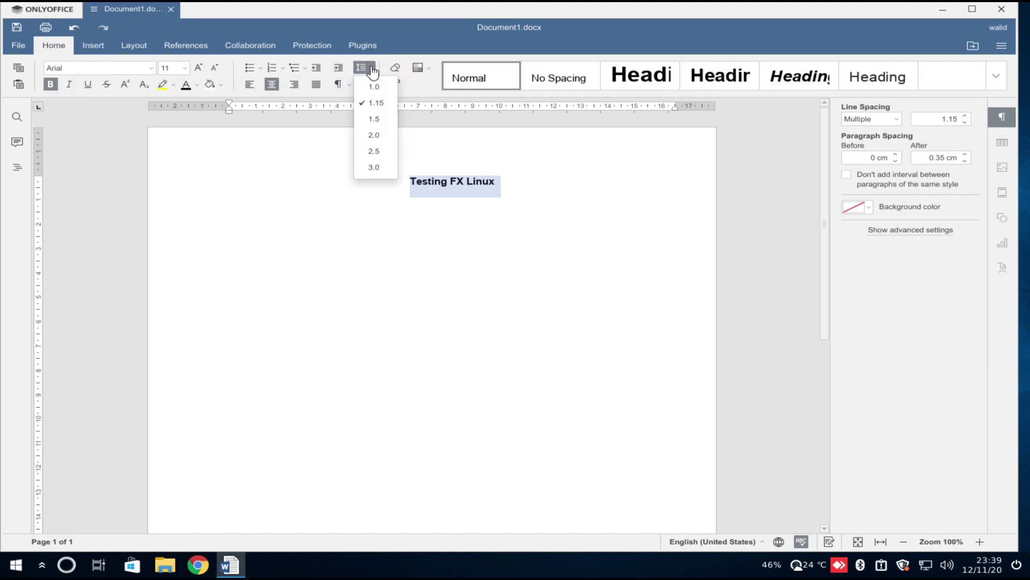
left_click(494, 184)
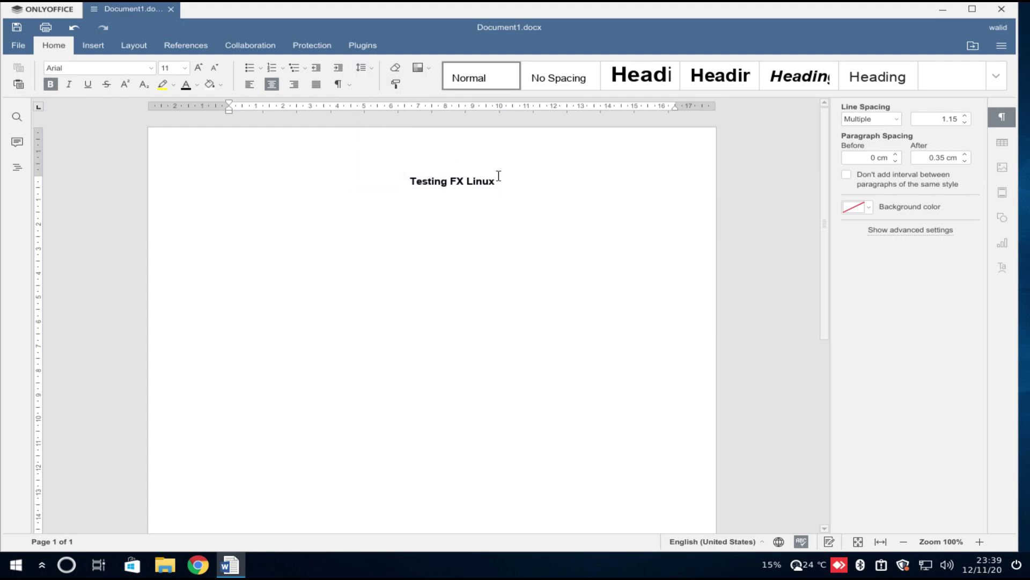
Insert a tab after "Testing FX Linux", and copy and paste the line until the document has six such lines
double_click(498, 176)
double_click(508, 186)
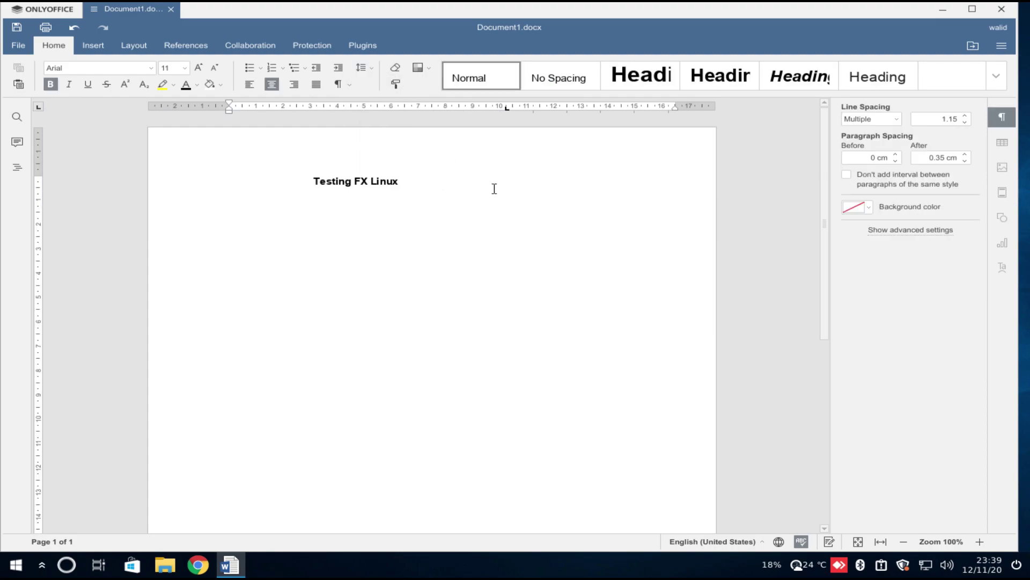
triple_click(496, 194)
key("ctrl+c")
key("ctrl+v")
key("ctrl+v")
key("ctrl+v")
key("ctrl+v")
key("ctrl+v")
key("ctrl+v")
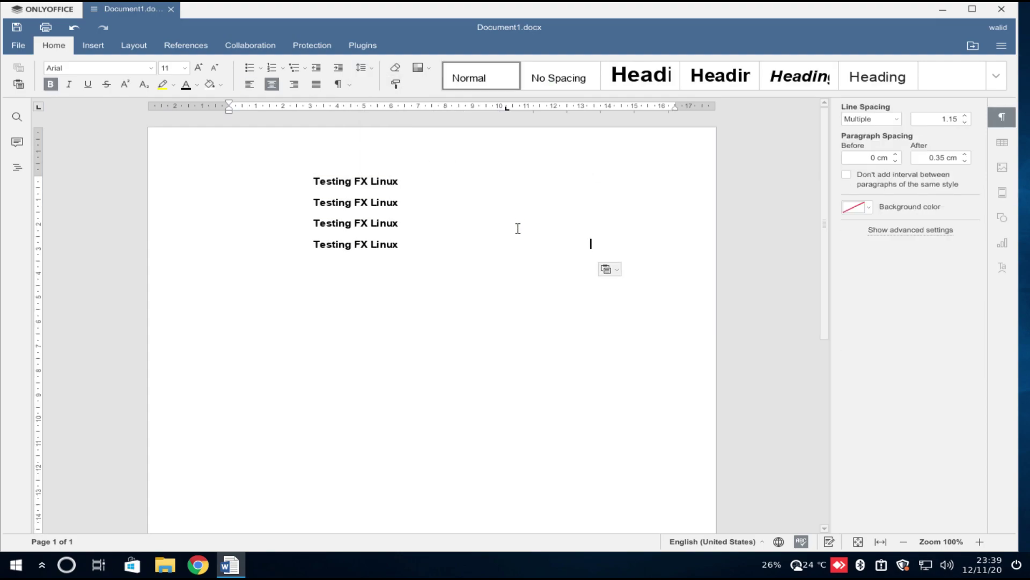
Try 1.0 line spacing on all lines, set it to 3.0, and turn the lines into a numbered list
key("ctrl+a")
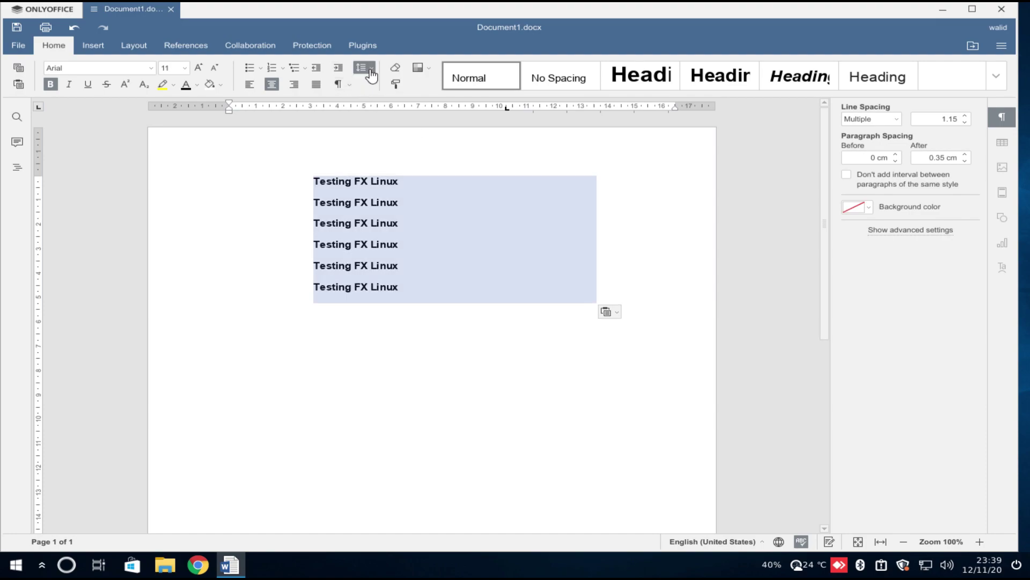
left_click(365, 67)
left_click(374, 87)
left_click(365, 68)
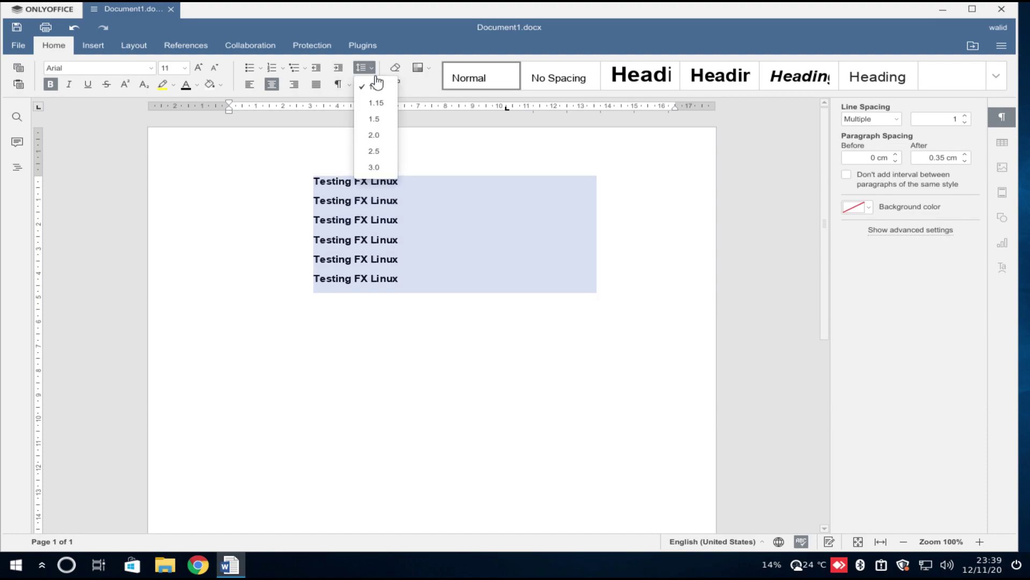
left_click(378, 167)
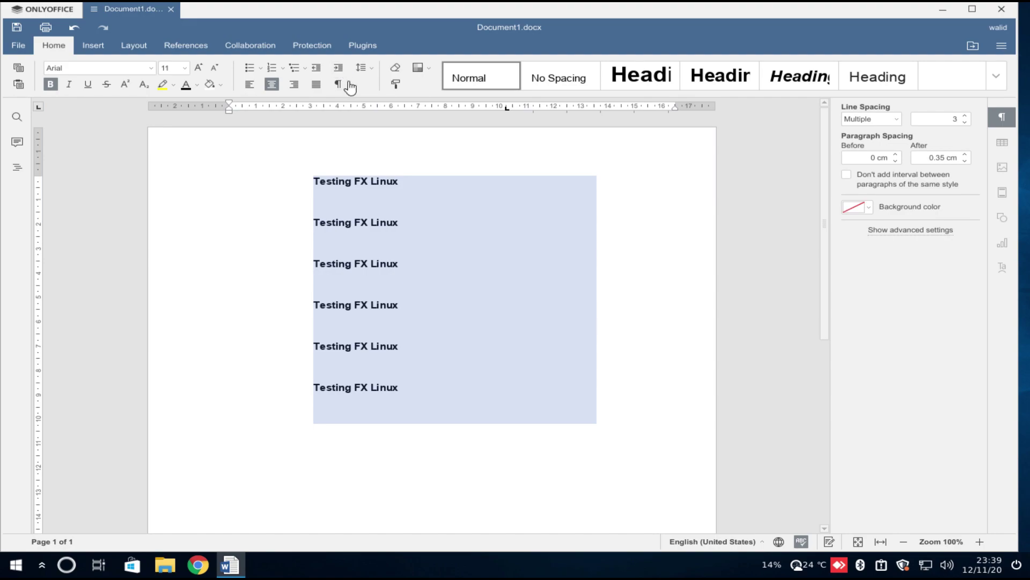
left_click(270, 70)
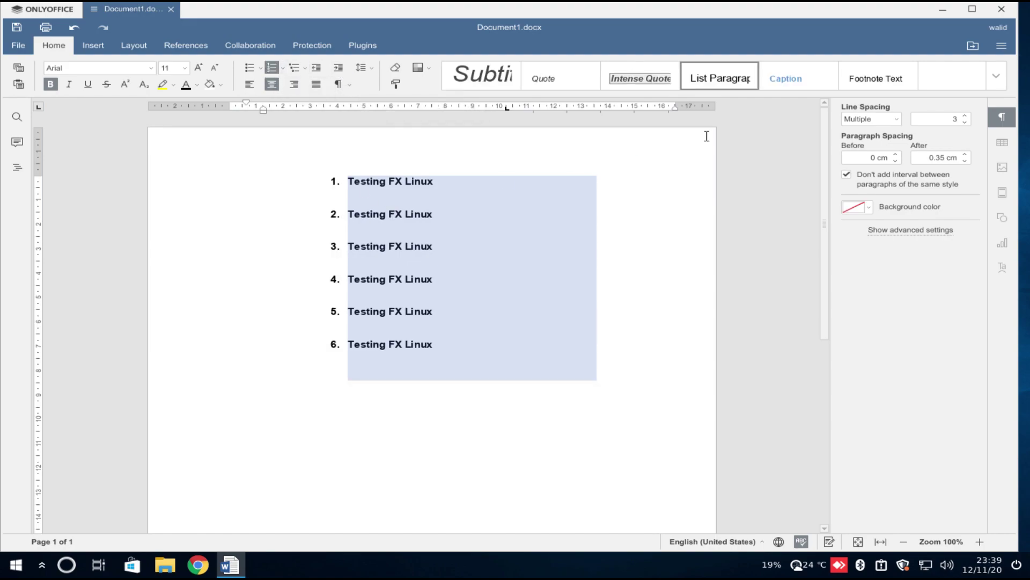
Close Document1.docx and exit ONLYOFFICE to return to the desktop
left_click(171, 9)
left_click(510, 271)
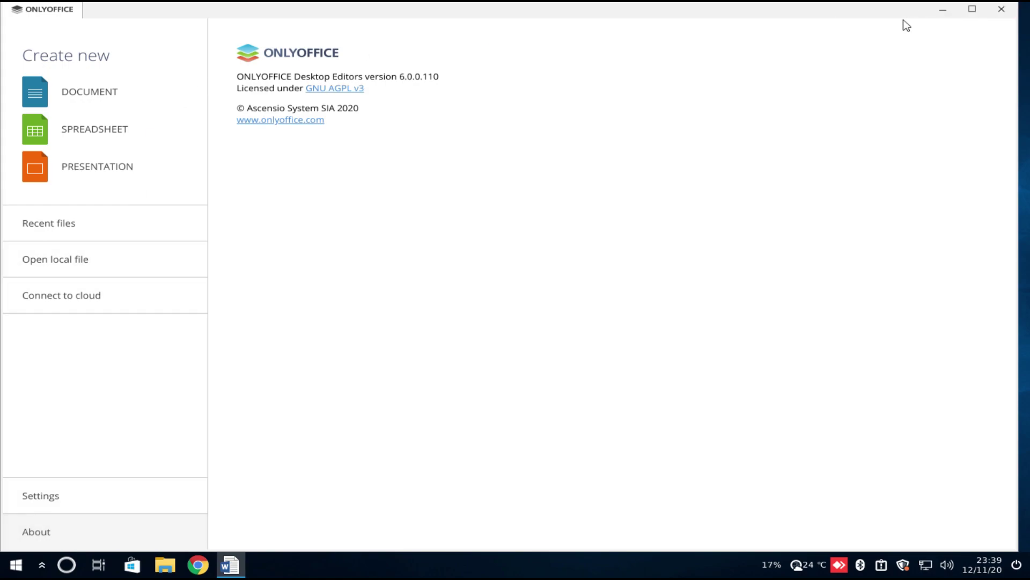
double_click(880, 16)
left_click(862, 65)
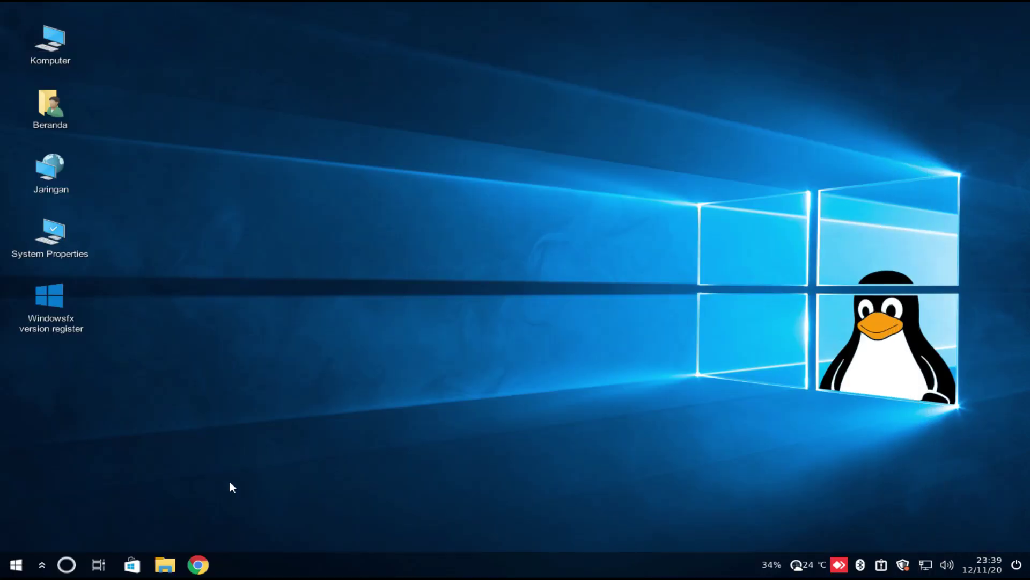
View the Suara & Video applications and launch Configure Wine from the Windows Apps category
left_click(16, 565)
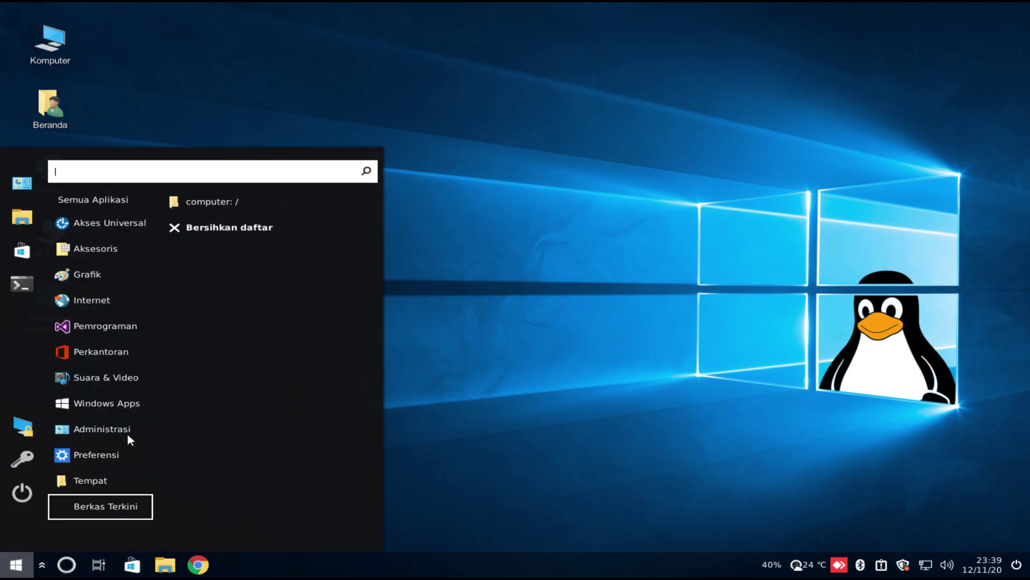
mouse_move(124, 377)
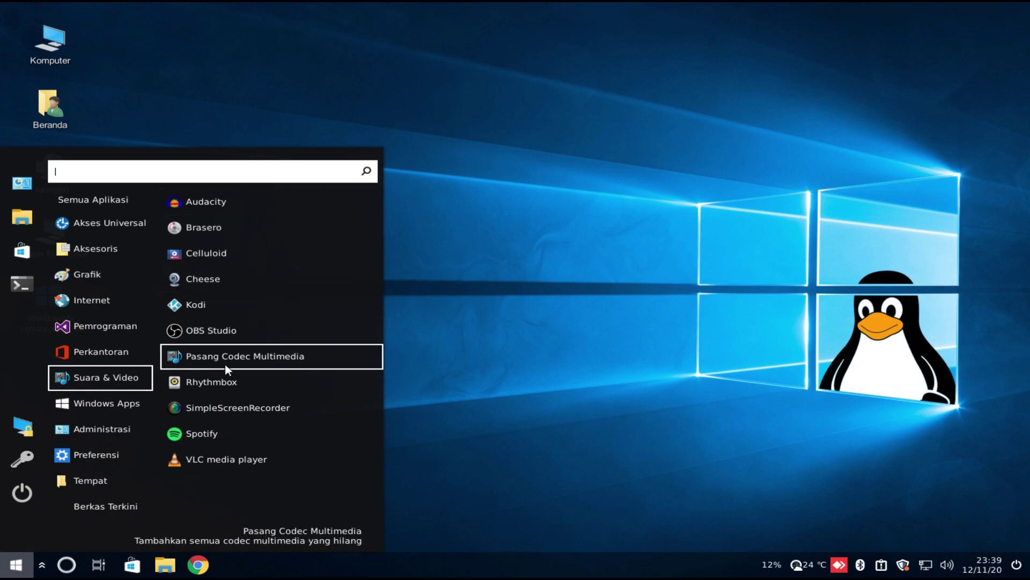
left_click(127, 396)
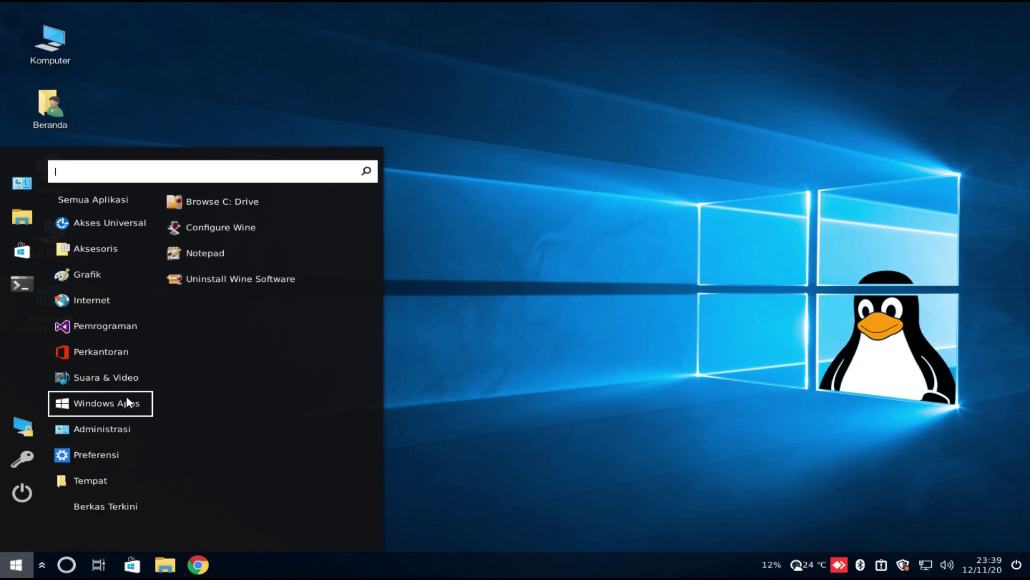
left_click(271, 229)
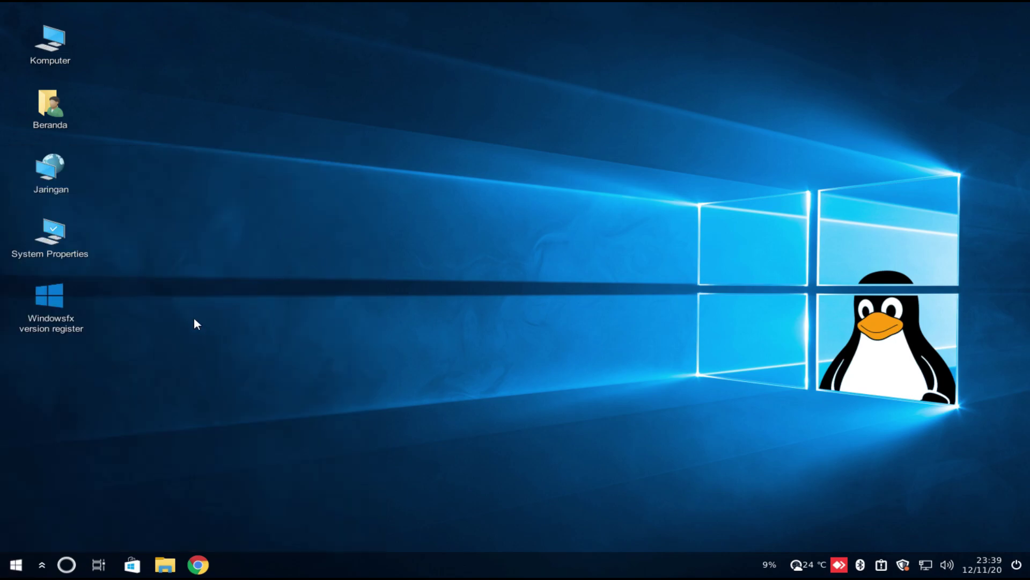
View the entries in the Preferensi and Tempat categories of the application menu
left_click(19, 566)
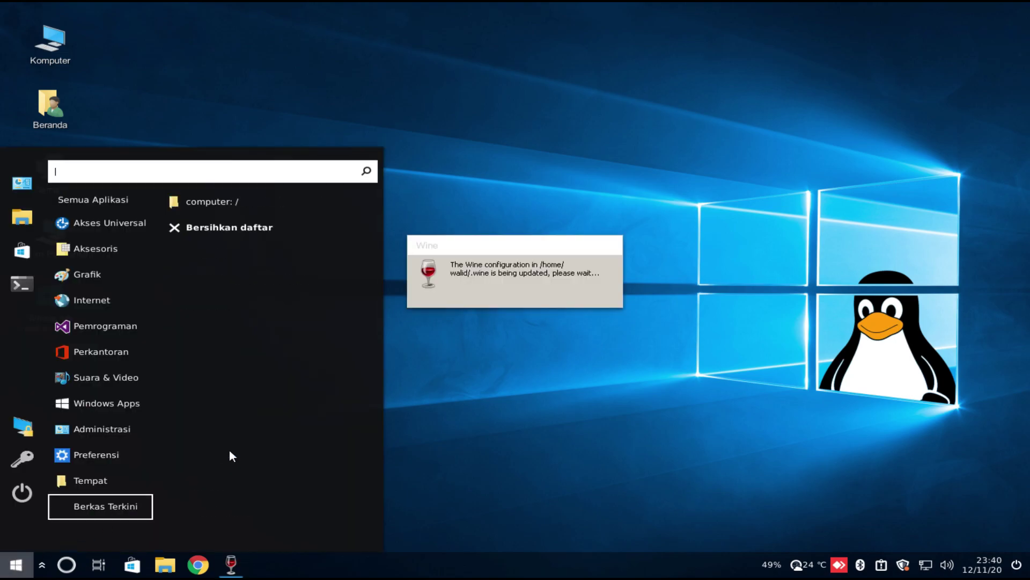
mouse_move(135, 448)
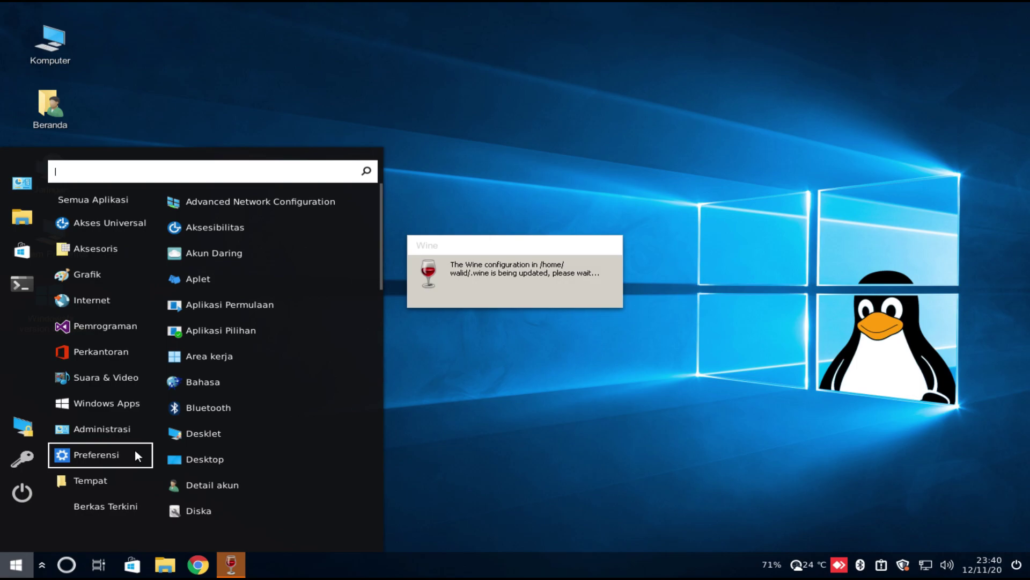
scroll(282, 450, "down", 5)
scroll(282, 452, "down", 5)
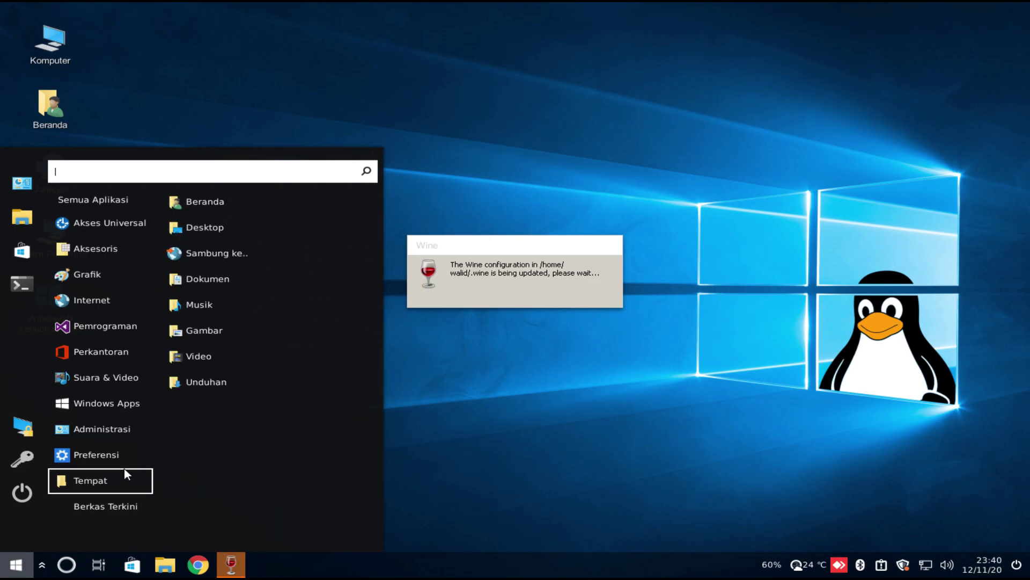
mouse_move(119, 505)
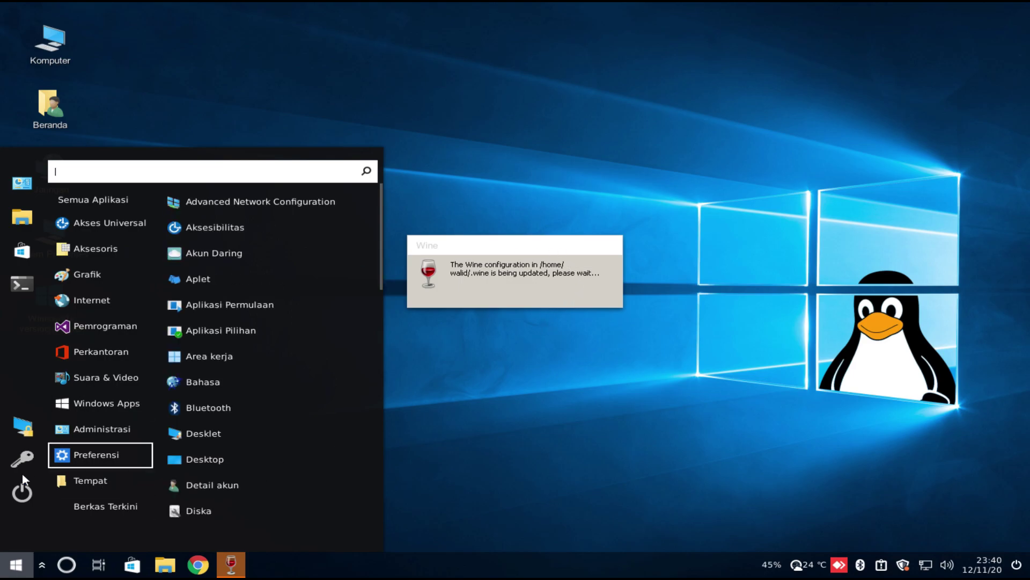
Open a terminal, place its window beside the Wine configuration window, and run uname -a
mouse_move(51, 298)
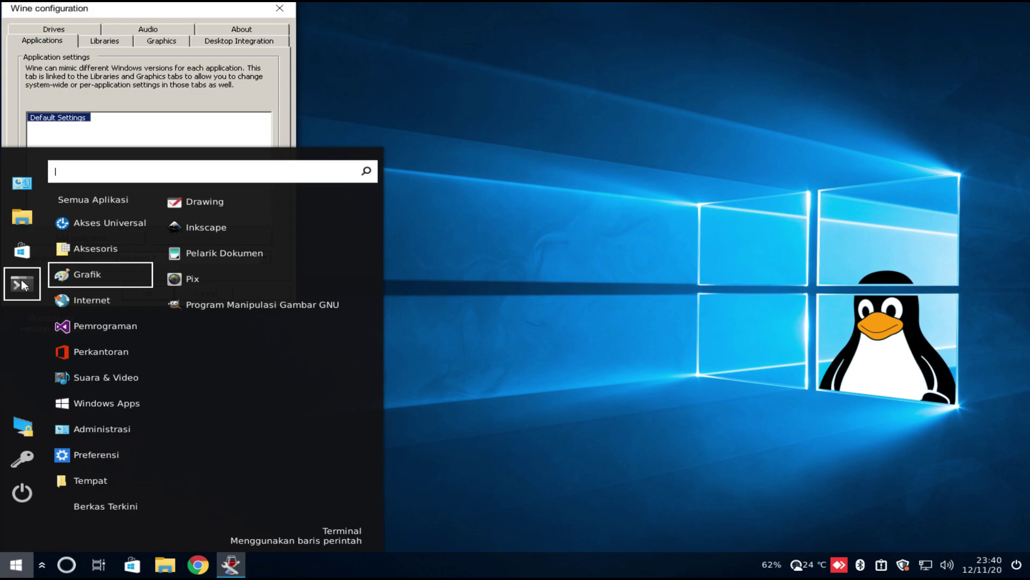
left_click(21, 279)
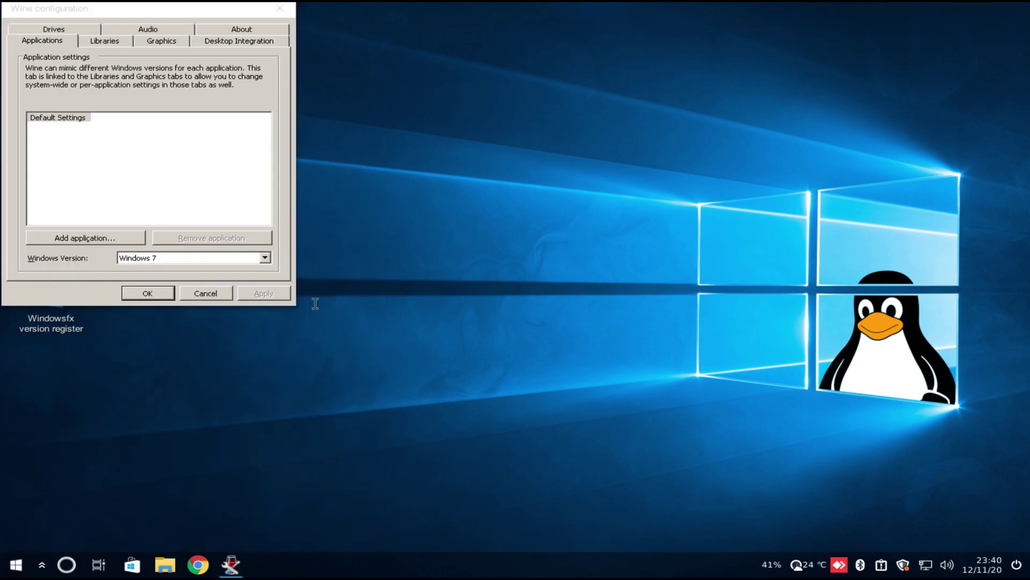
left_click_drag(432, 158, 610, 185)
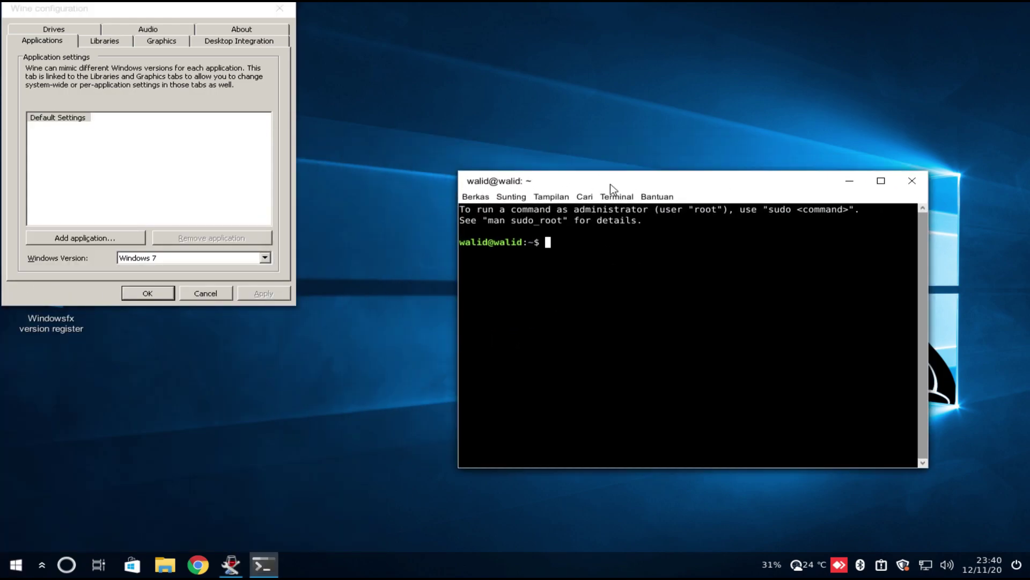
type("uname -a")
key("Return")
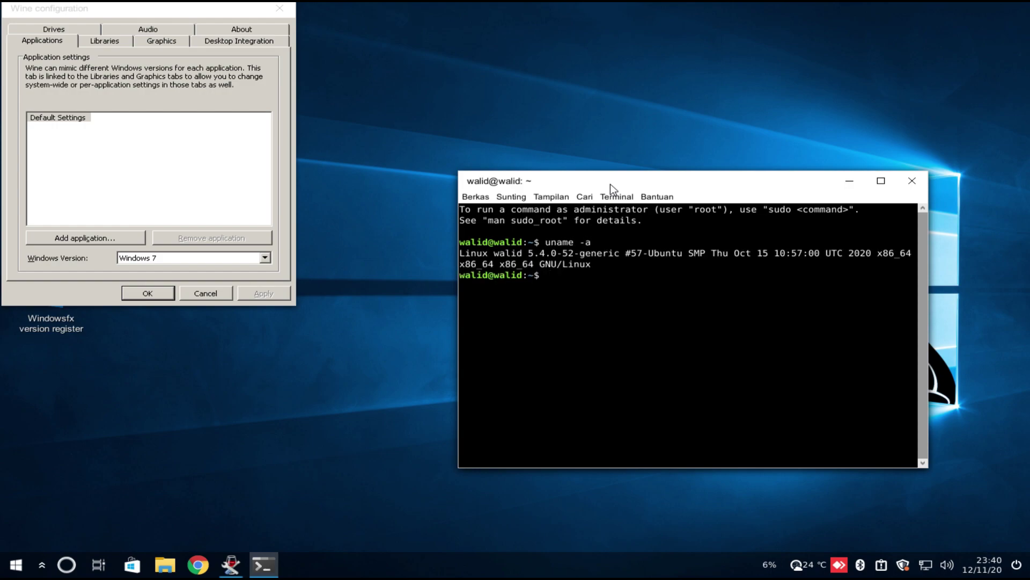
Refresh the package lists with apt update, entering the sudo password when asked
type("apt update")
key("Return")
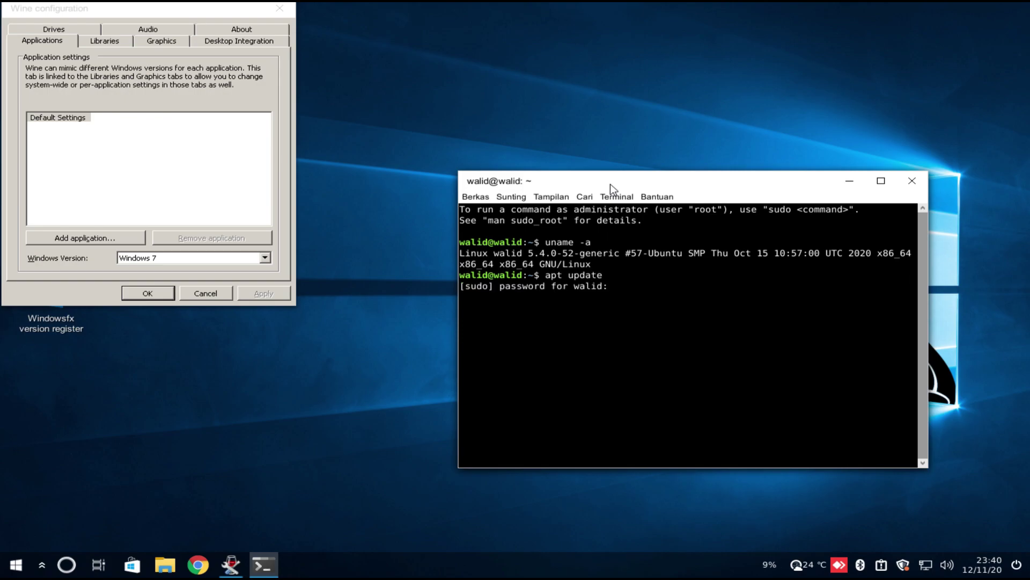
key("Return")
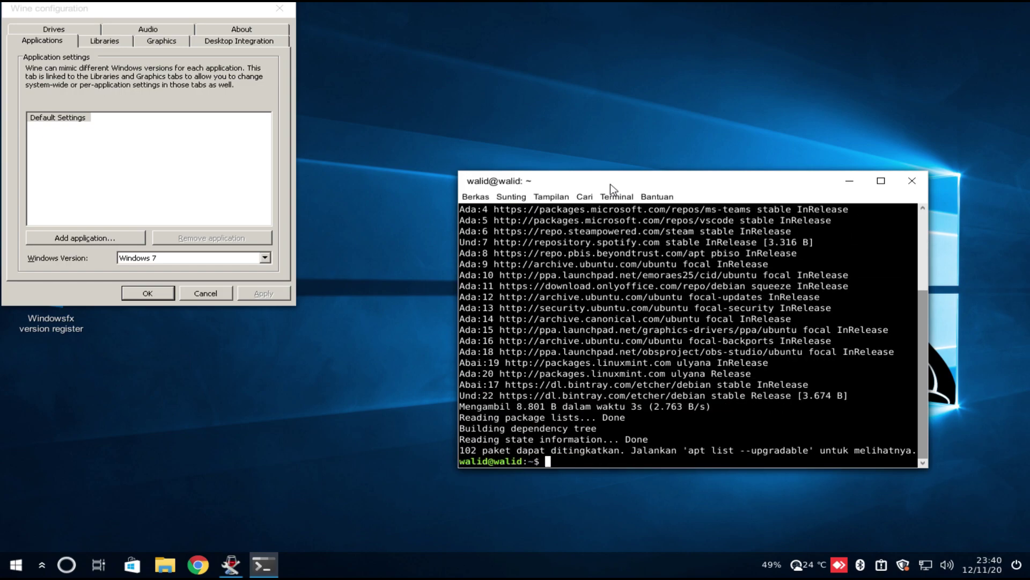
key("Return")
key("Return")
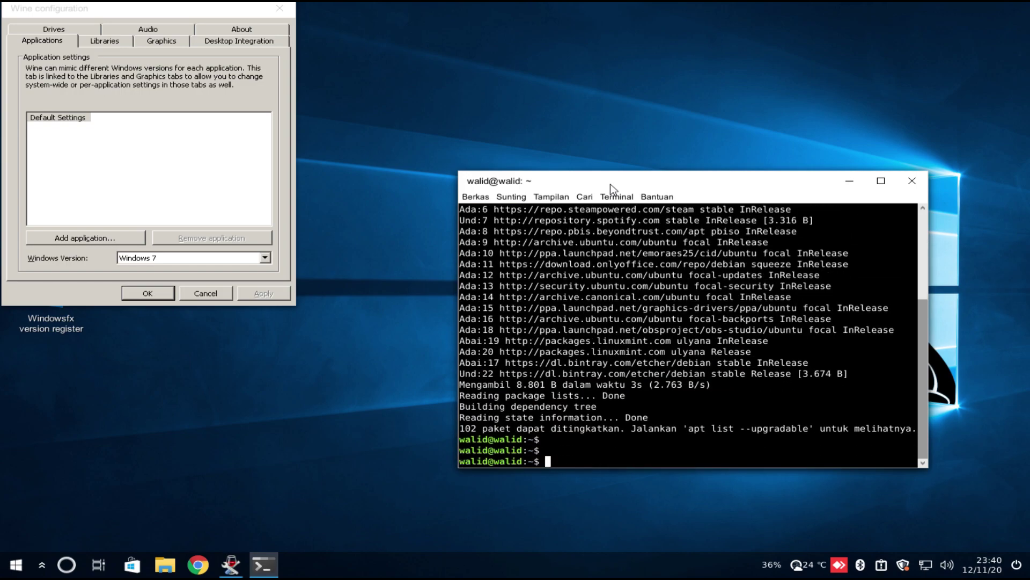
Run ip a, view /etc/network/interfaces in nano, and exit the editor without editing the file
type("p a")
key("Return")
type("nano ")
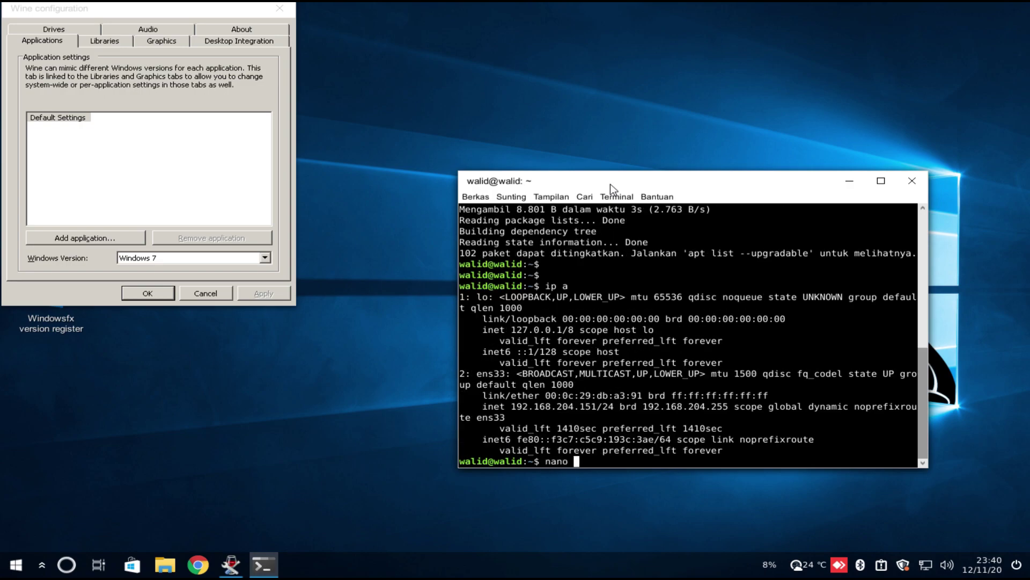
type("/etc/network/interfaces")
key("Return")
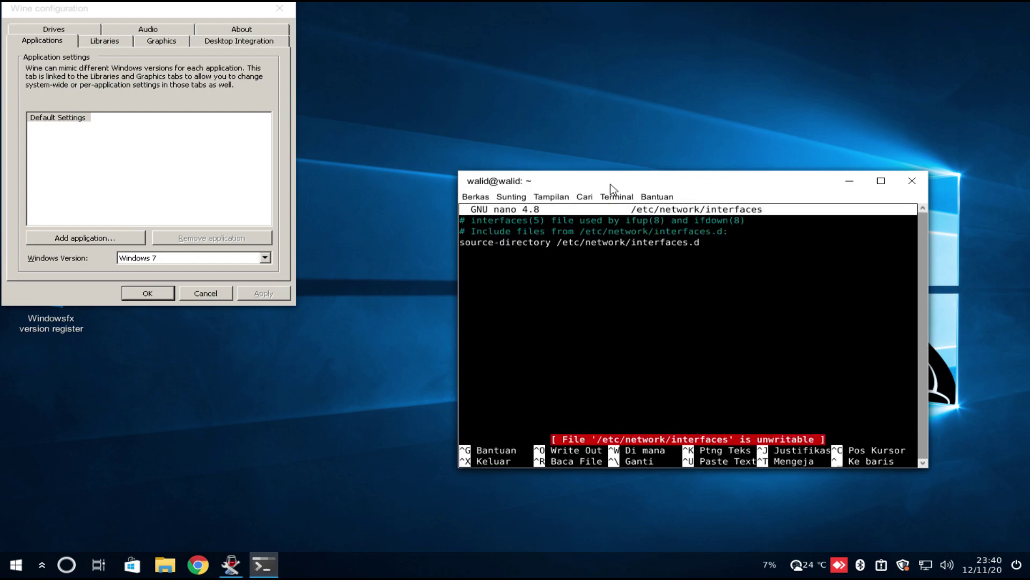
key("ctrl+x")
Clear the terminal screen and enter several blank prompt lines
type("clear")
key("Return")
key("Return")
key("Return")
key("Return")
key("Return")
key("Return")
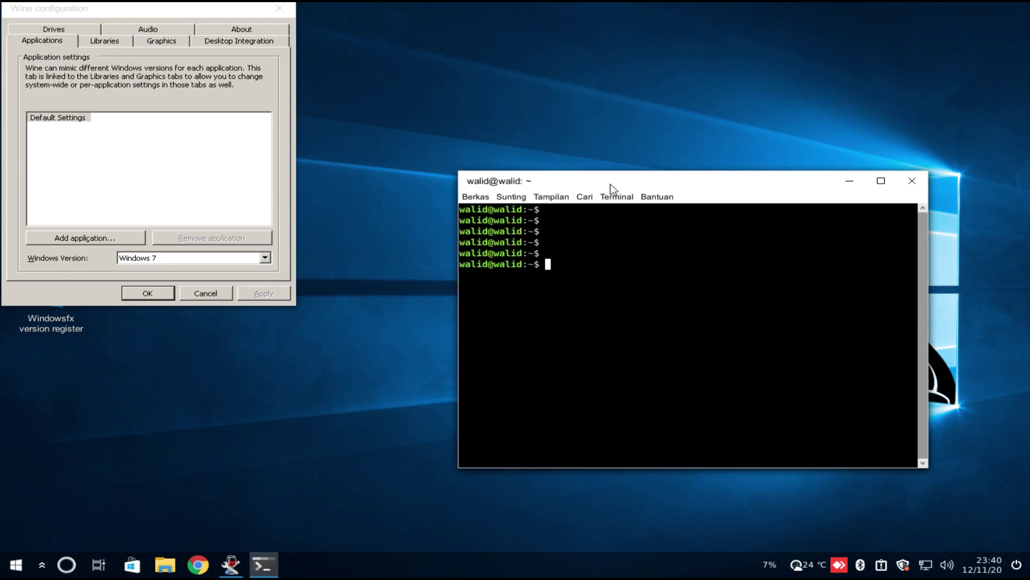
Try htop, view the running processes with top, and quit back to the prompt
type("htop")
key("Return")
type("top")
key("Return")
type("qa")
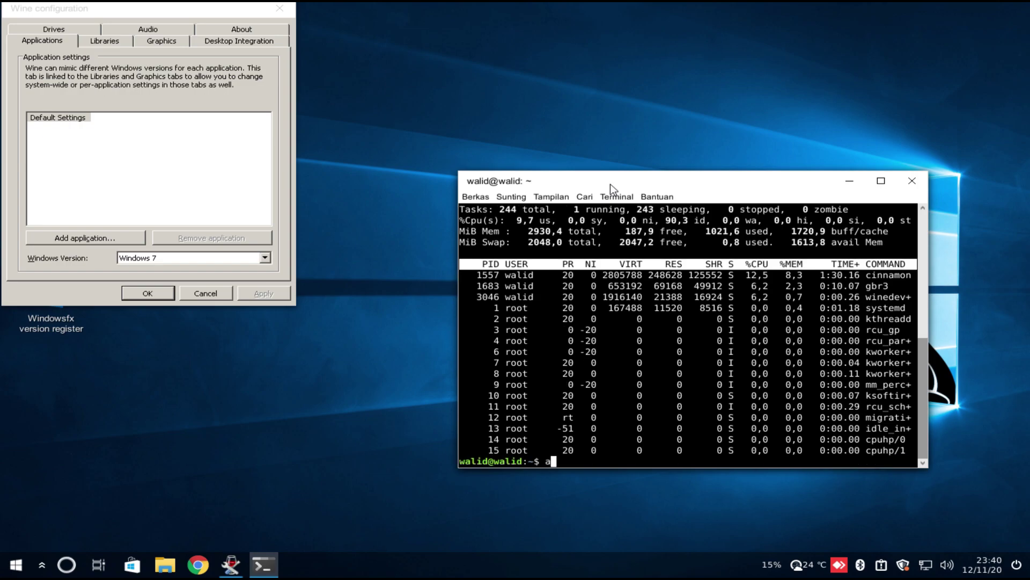
Create a home-directory folder named with the account's username followed by 1, listing the directory with ls -l before and after
type("ls -l")
key("Return")
type("mkdi")
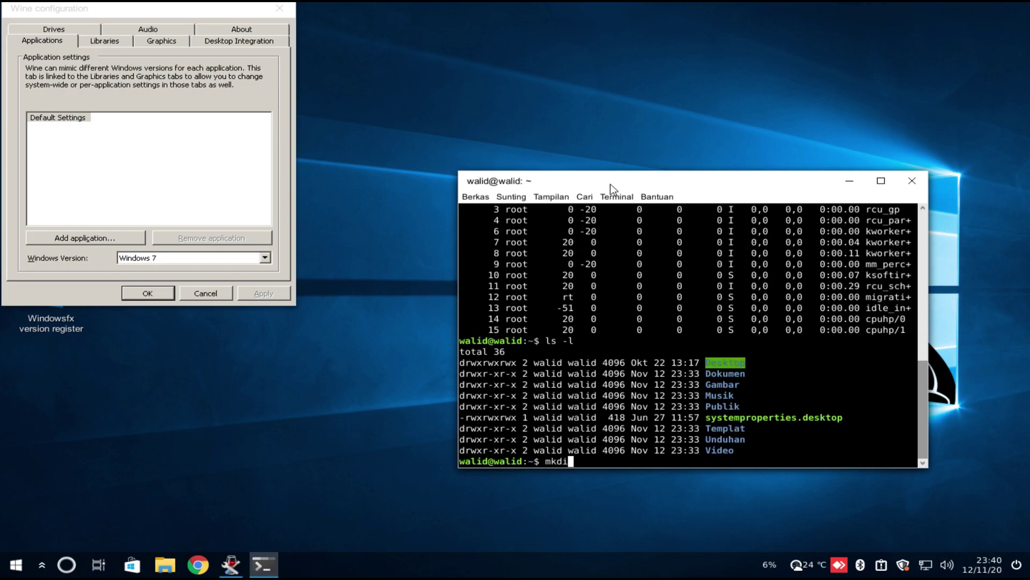
type("r walid1")
key("Return")
type("ls -l")
key("Return")
Enter the new folder, create empty files 1, 2, 3 and 4 in it with touch, and list them with ls -l
type("cd walid1/")
key("Return")
type("ls")
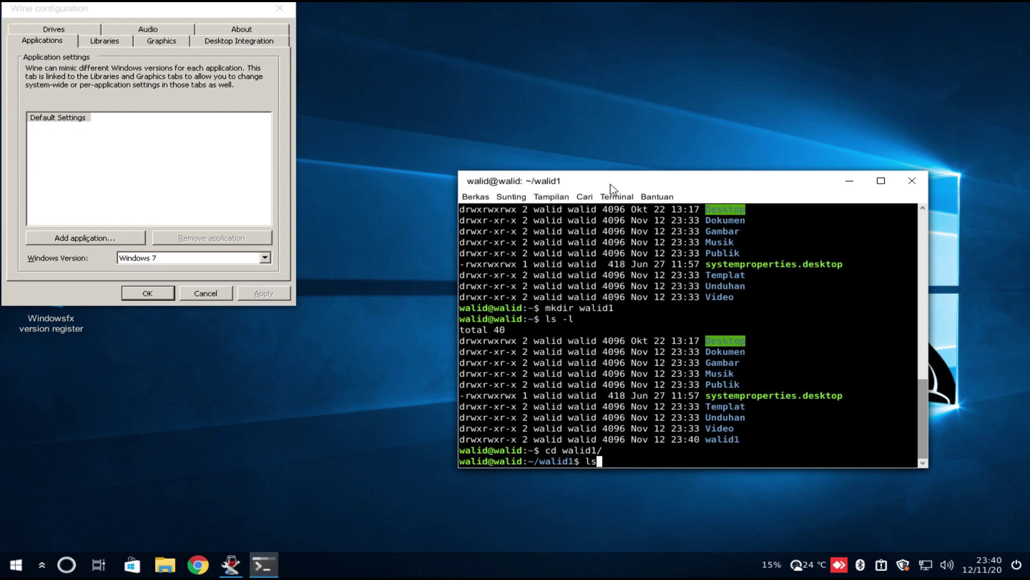
key("Return")
type("touc")
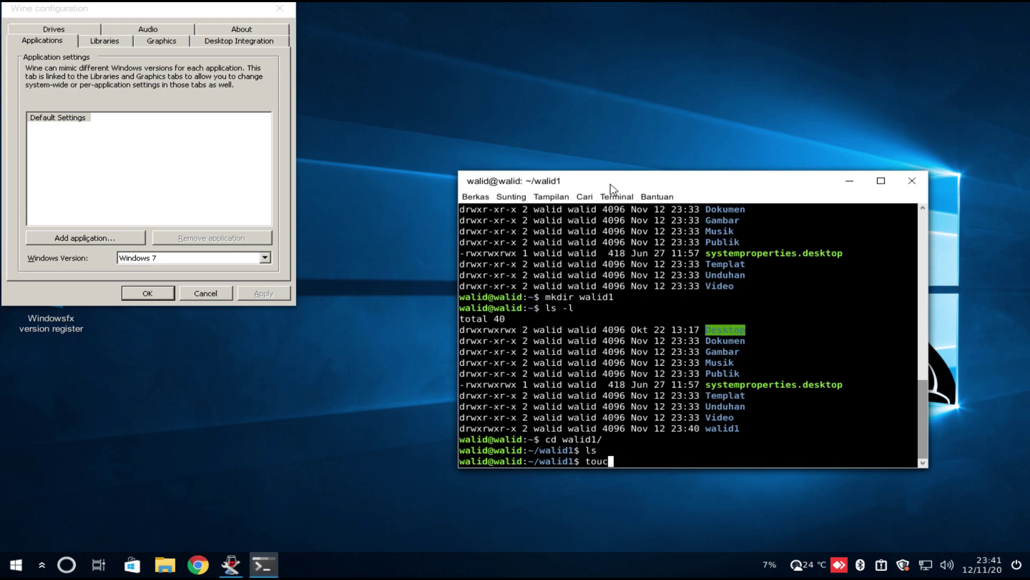
type("h 1 2 3 4")
key("Return")
type("ls -l")
key("Return")
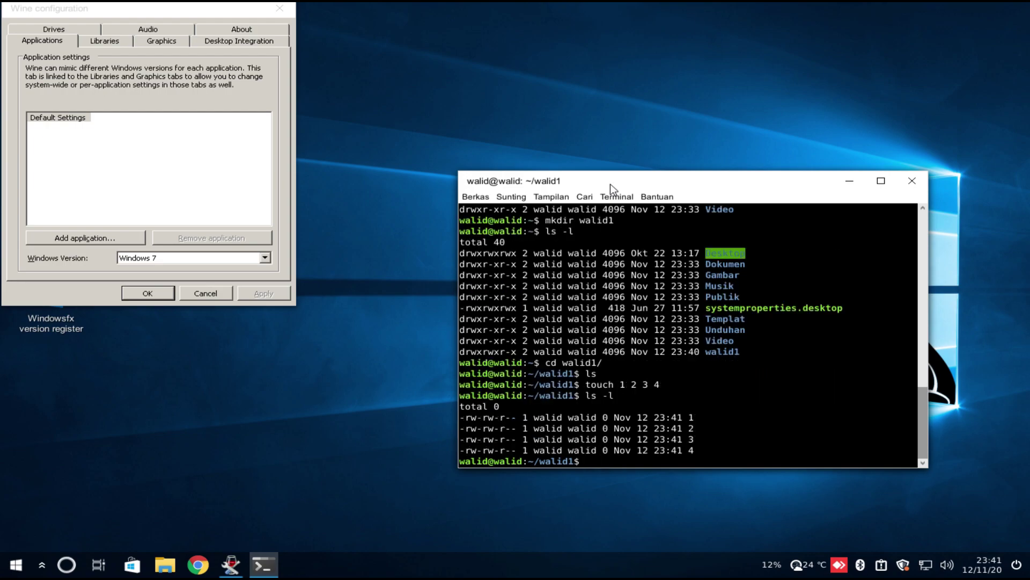
Return to the home directory, exit the terminal, and cancel the Wine configuration
type("cd ..")
key("Return")
type("exit")
key("Return")
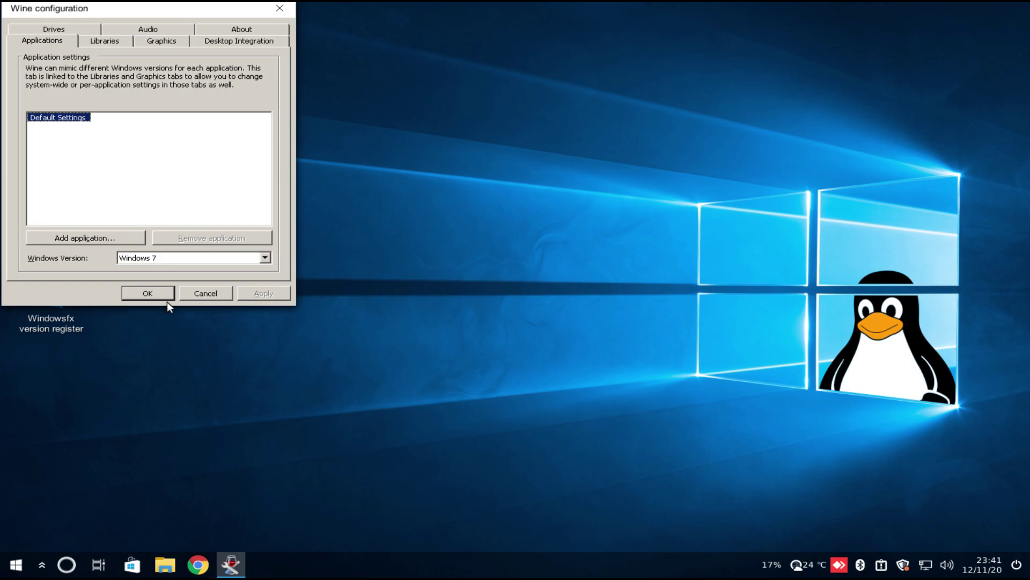
left_click(193, 293)
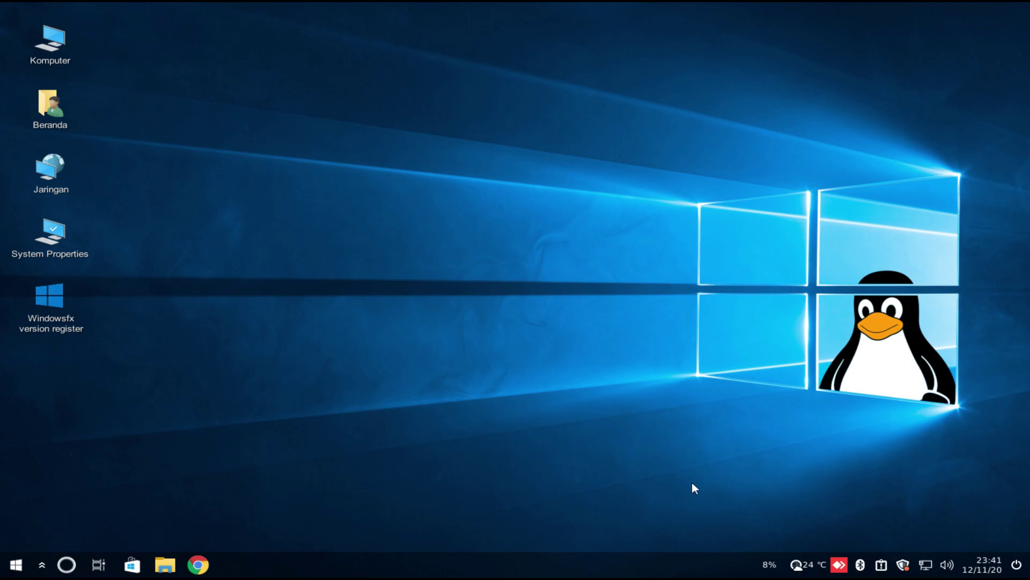
Open Monitor Sistem and examine its Sumber Daya, Sistem Berkas and Proses views, including the actions available for dbus-daemon
left_click(768, 563)
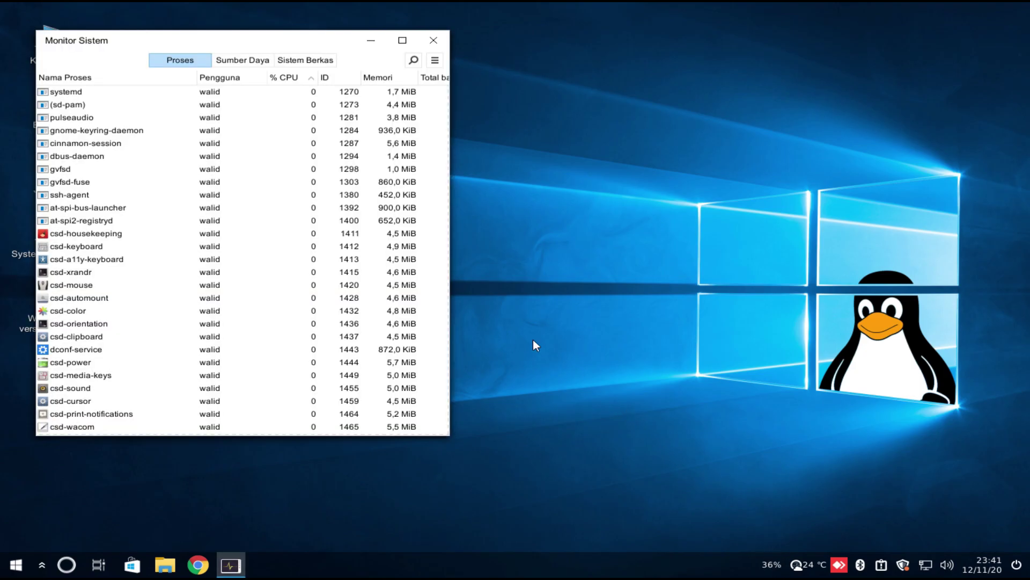
left_click_drag(176, 40, 390, 83)
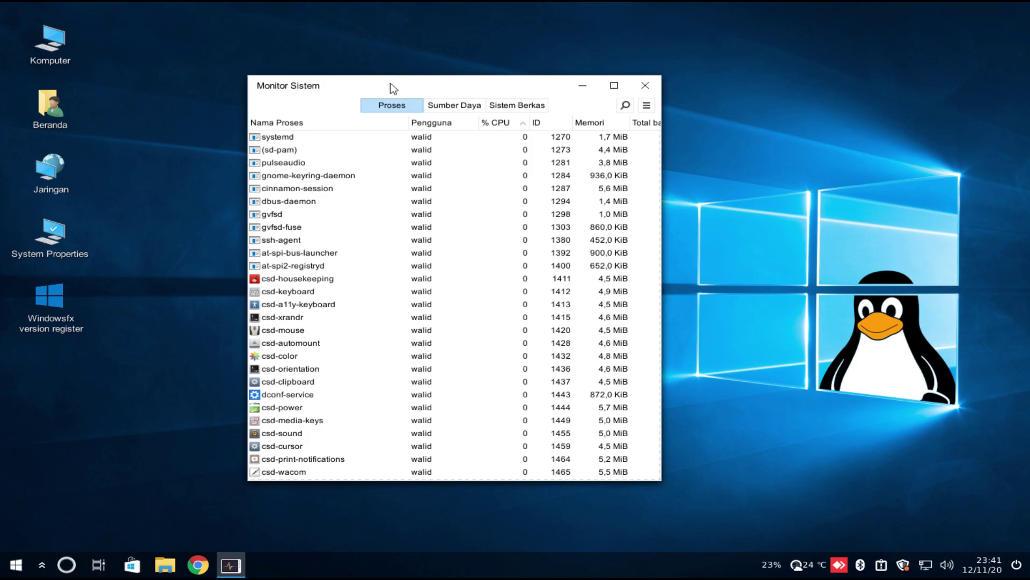
left_click(449, 106)
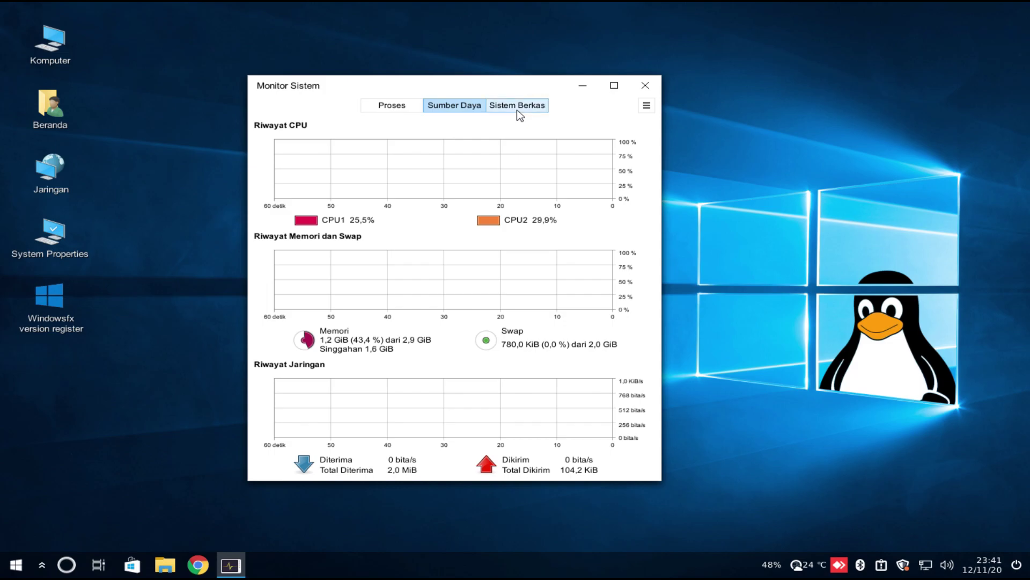
left_click(500, 110)
left_click(469, 103)
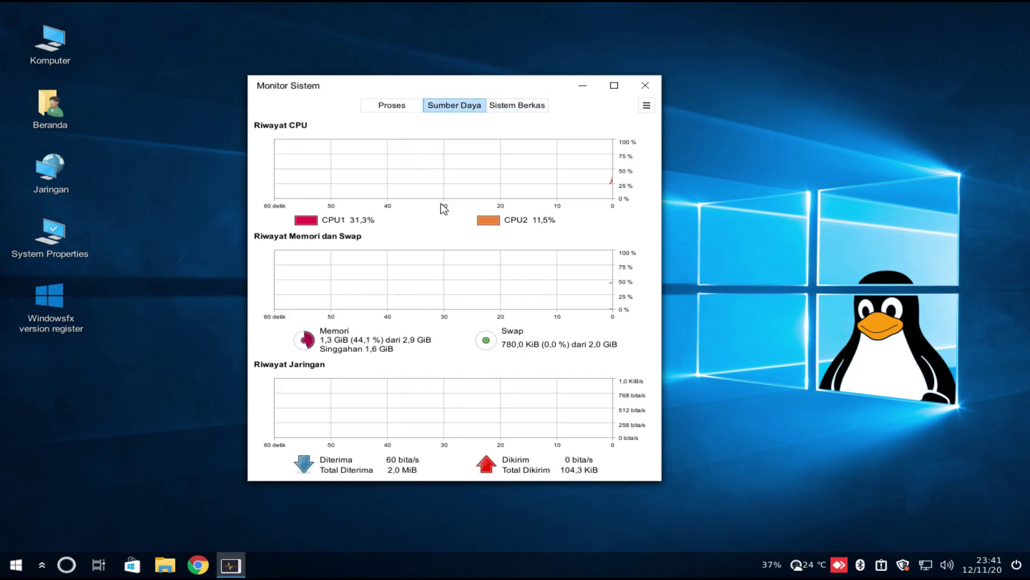
left_click(398, 104)
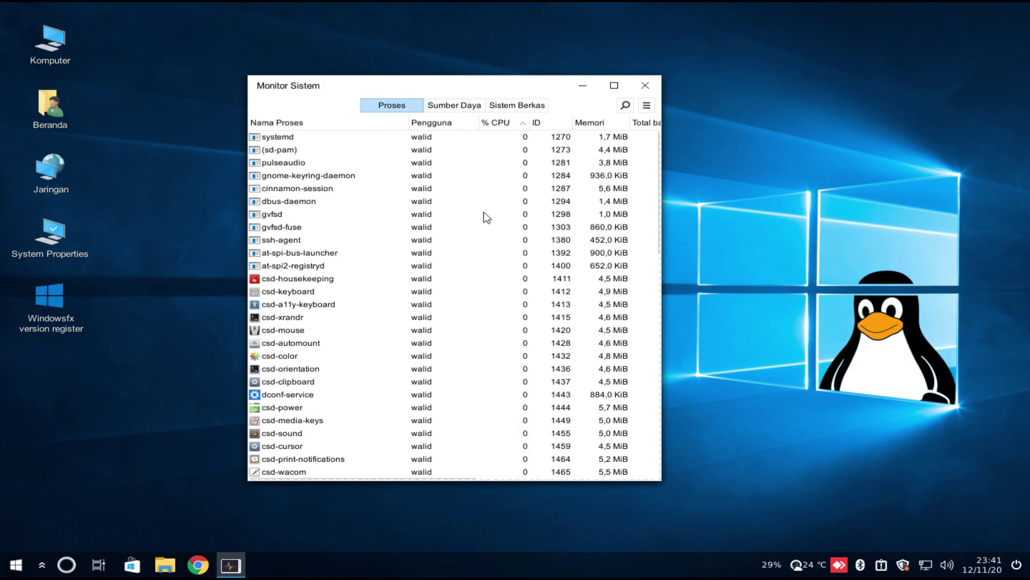
right_click(305, 206)
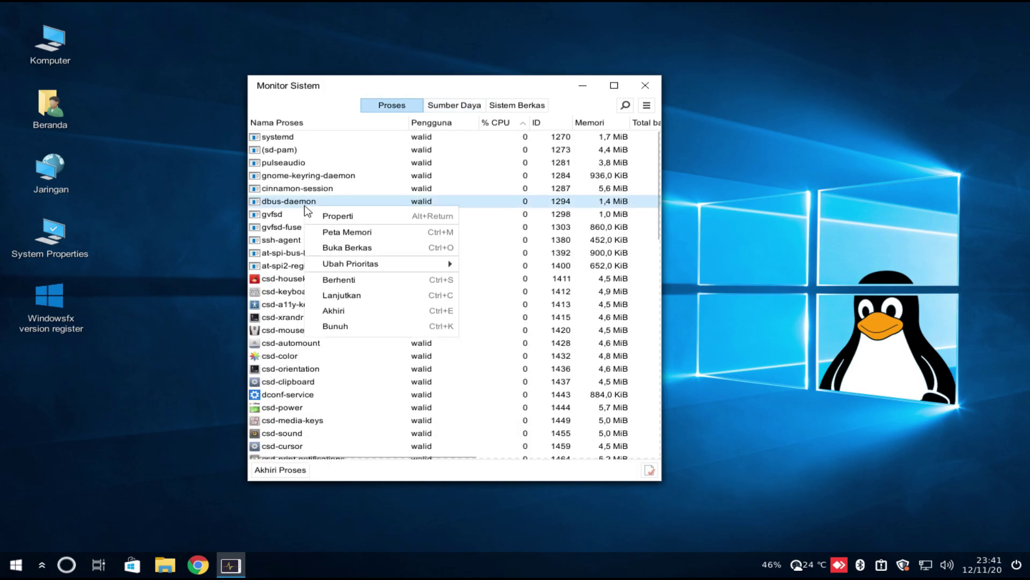
left_click(778, 366)
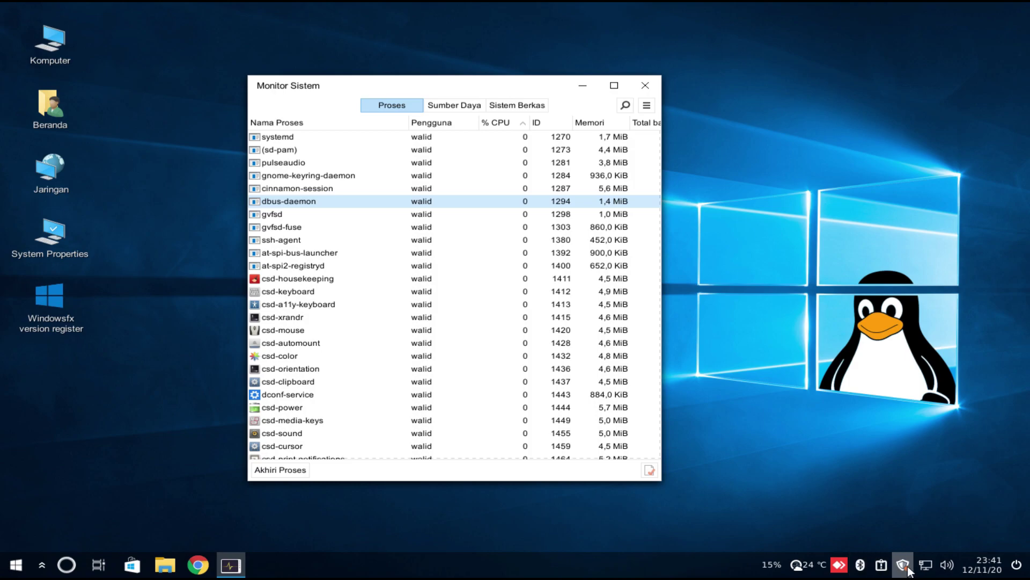
Open the network settings and view the Ethernet connection's details and IPv4 options
right_click(925, 566)
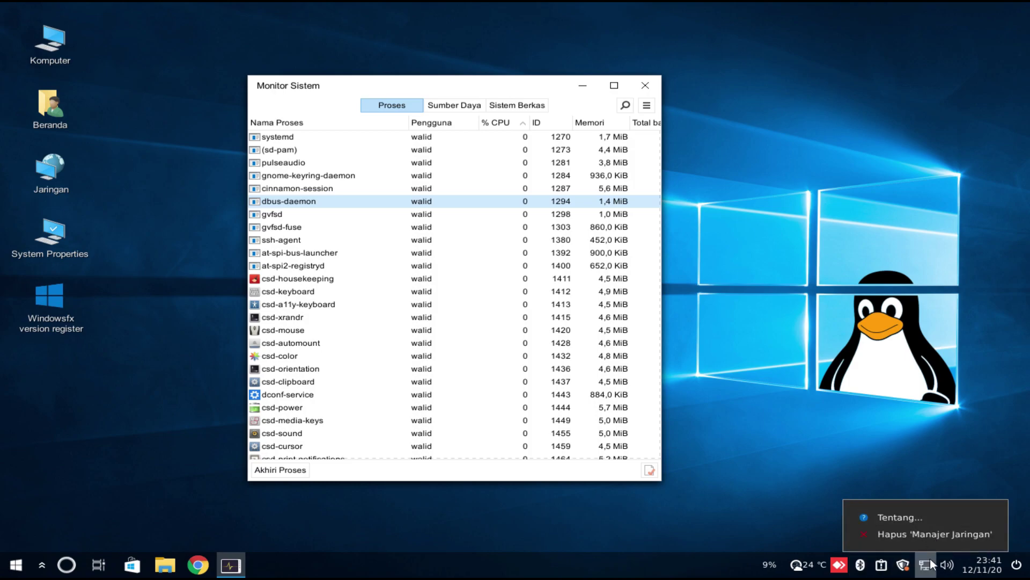
left_click(924, 565)
left_click(917, 517)
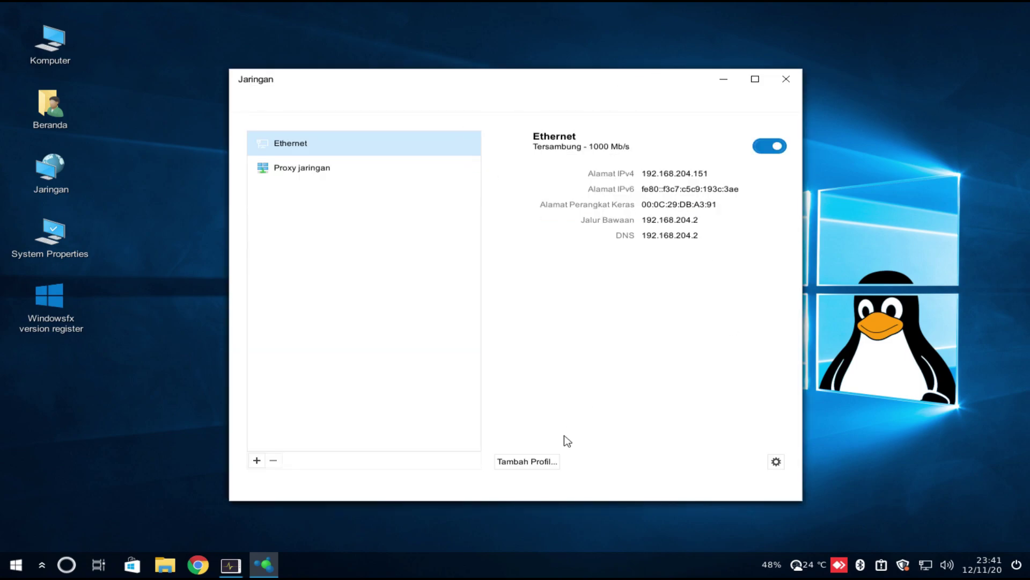
left_click(776, 462)
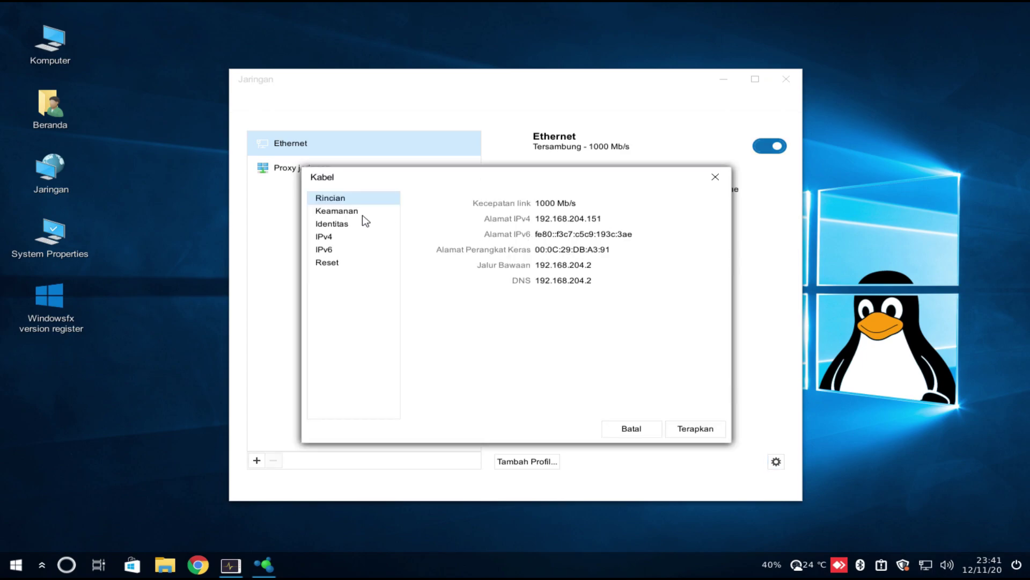
left_click(344, 236)
scroll(591, 308, "down", 3)
scroll(591, 308, "up", 3)
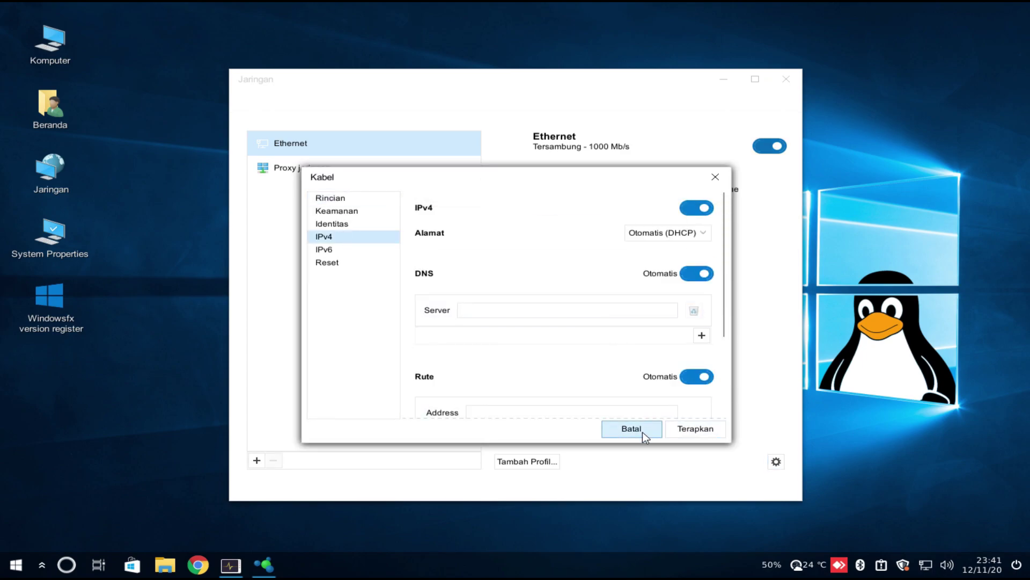
Try Manual IPv4 addressing for the Ethernet connection and discard the change
left_click(671, 236)
left_click(659, 260)
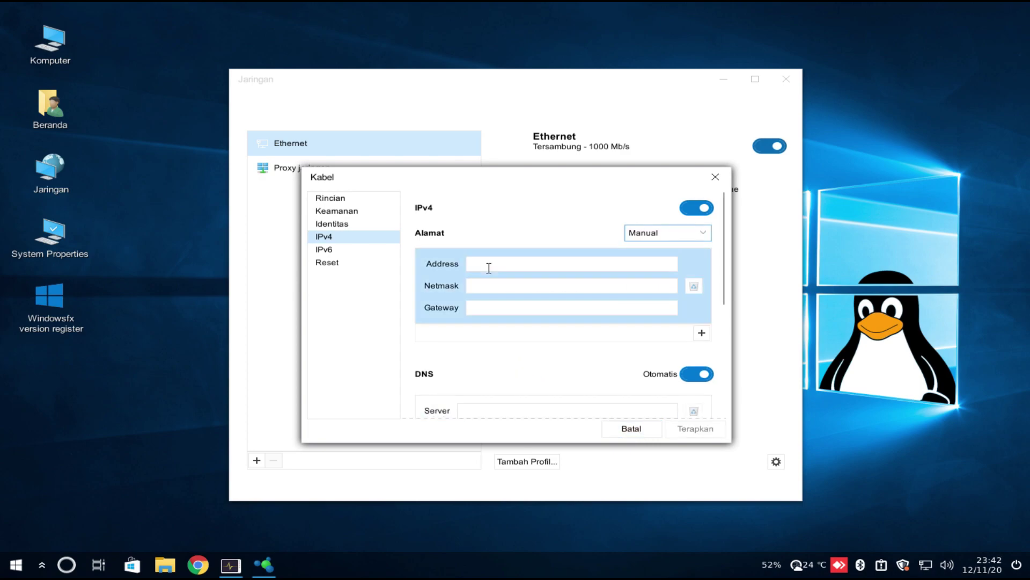
left_click(522, 266)
left_click(654, 430)
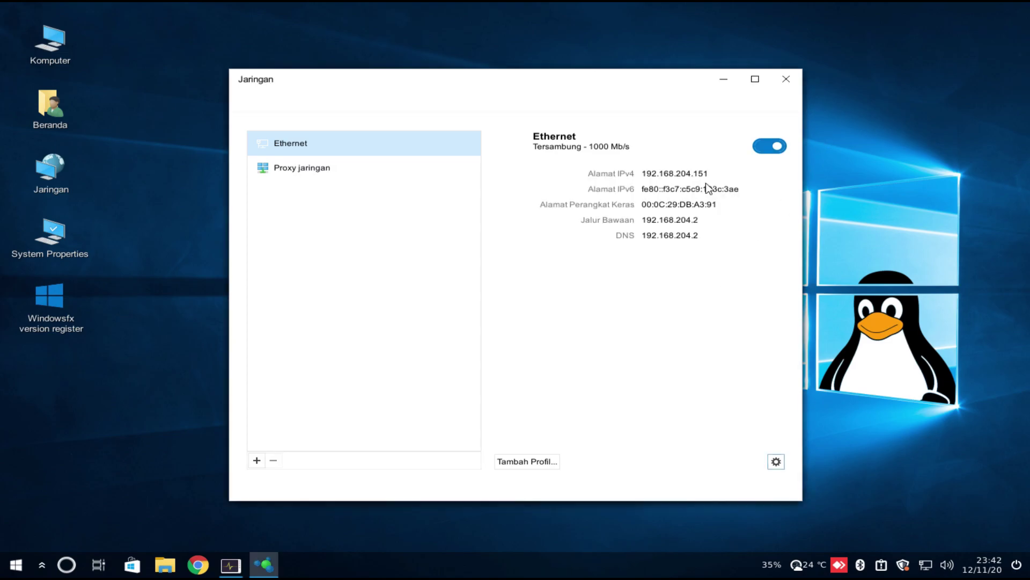
Close the Jaringan and Monitor Sistem windows
left_click(786, 79)
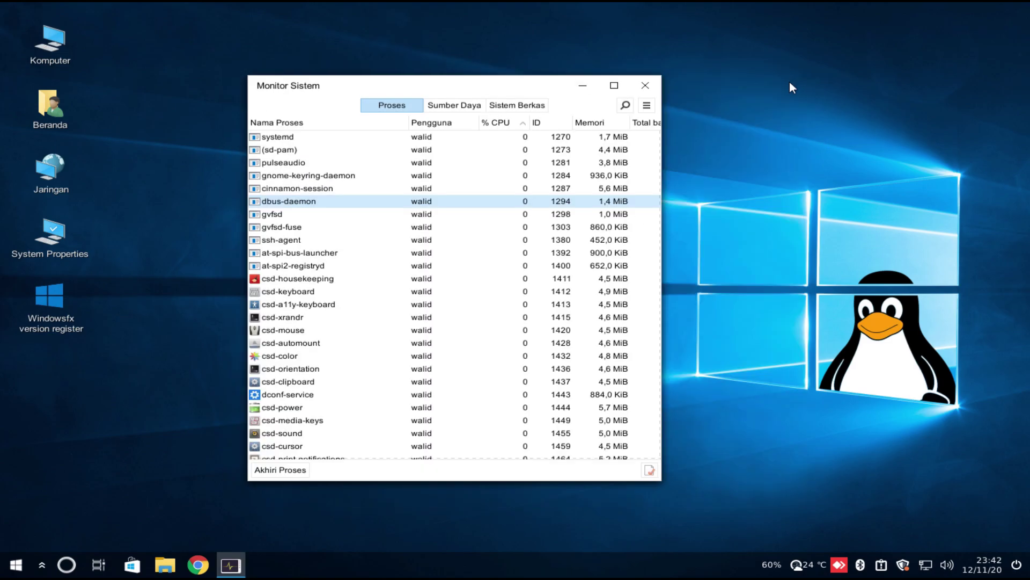
left_click(651, 86)
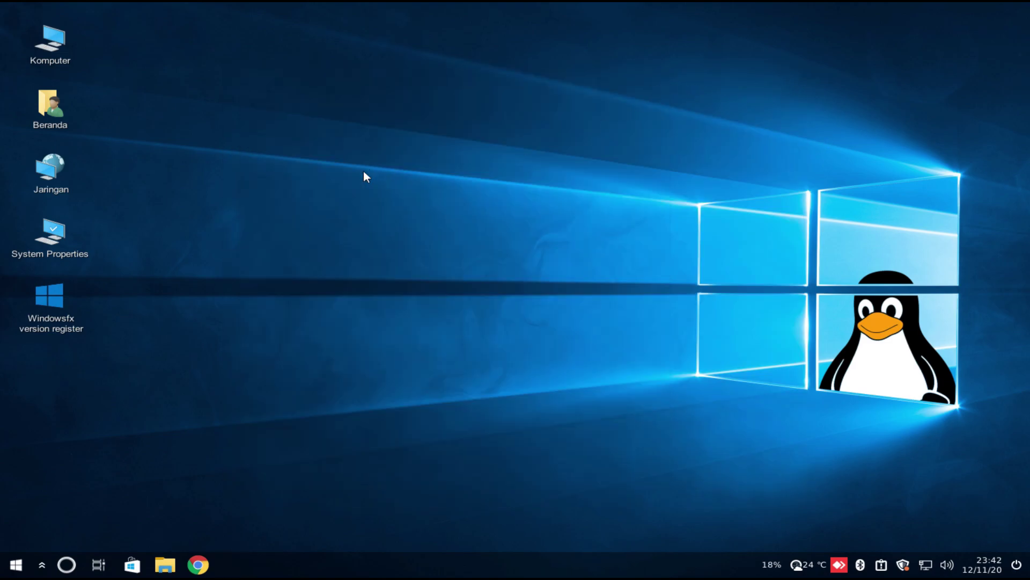
left_click_drag(260, 142, 485, 384)
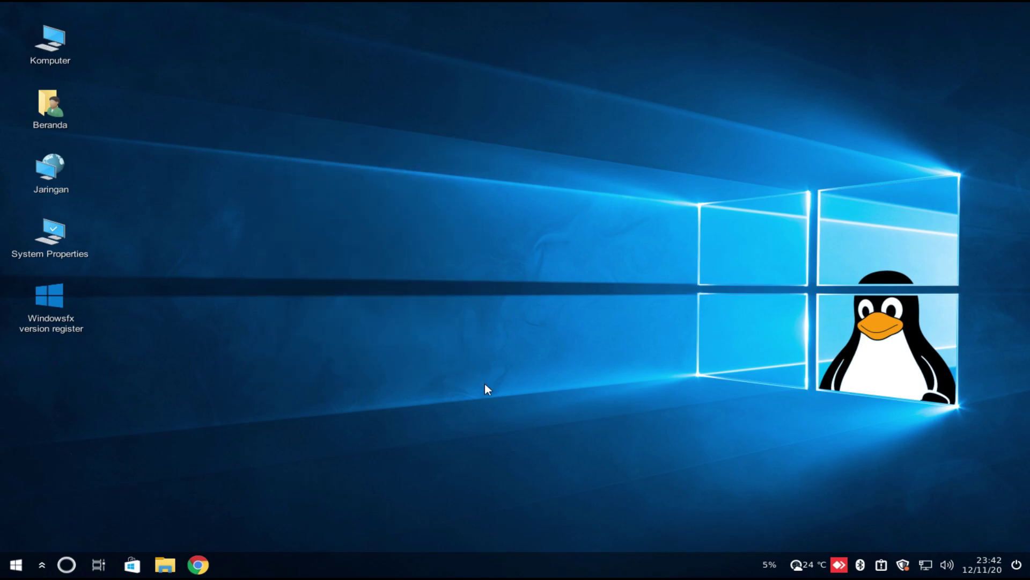
right_click(406, 135)
left_click(321, 181)
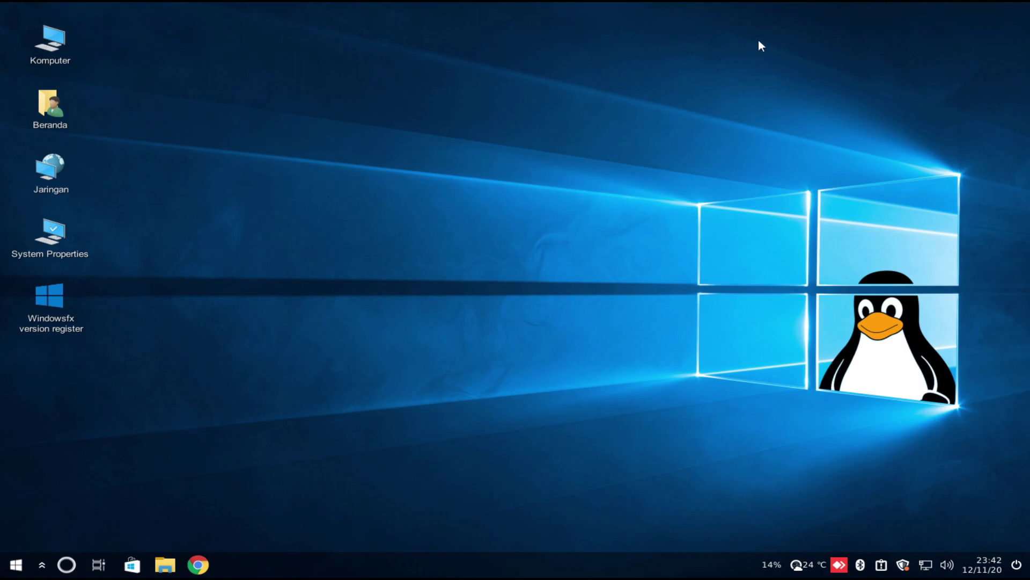